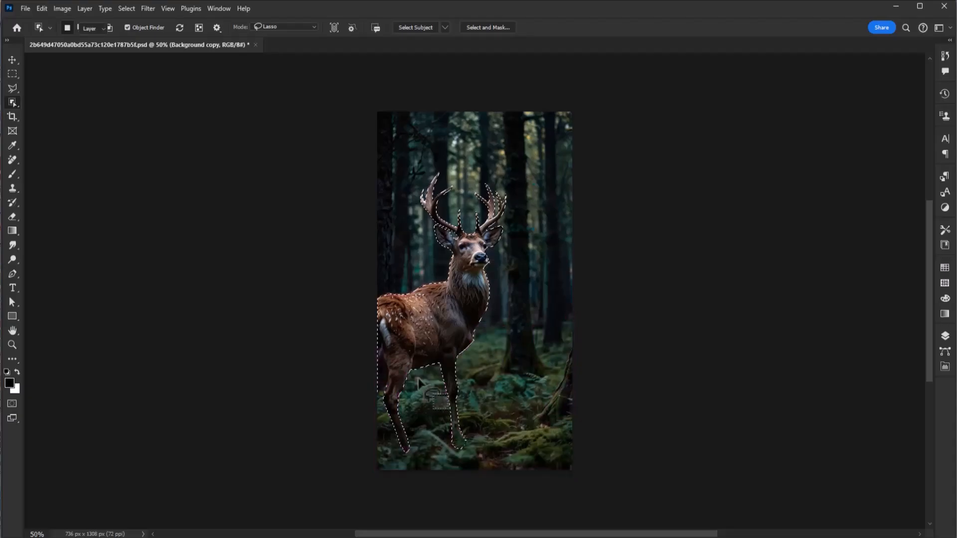
Add a layer mask to the Background copy layer from the active deer selection
{"action": "scroll", "coordinate": [444, 289], "scroll_direction": "up", "scroll_amount": 3}
{"action": "scroll", "coordinate": [531, 201], "scroll_direction": "up", "scroll_amount": 3}
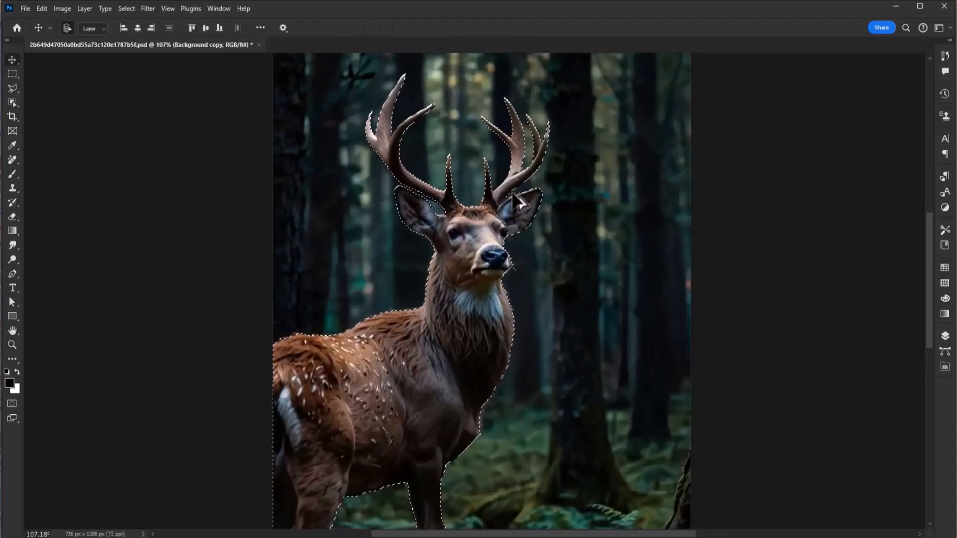
{"action": "scroll", "coordinate": [483, 279], "scroll_direction": "down", "scroll_amount": 4}
{"action": "scroll", "coordinate": [483, 280], "scroll_direction": "down", "scroll_amount": 2}
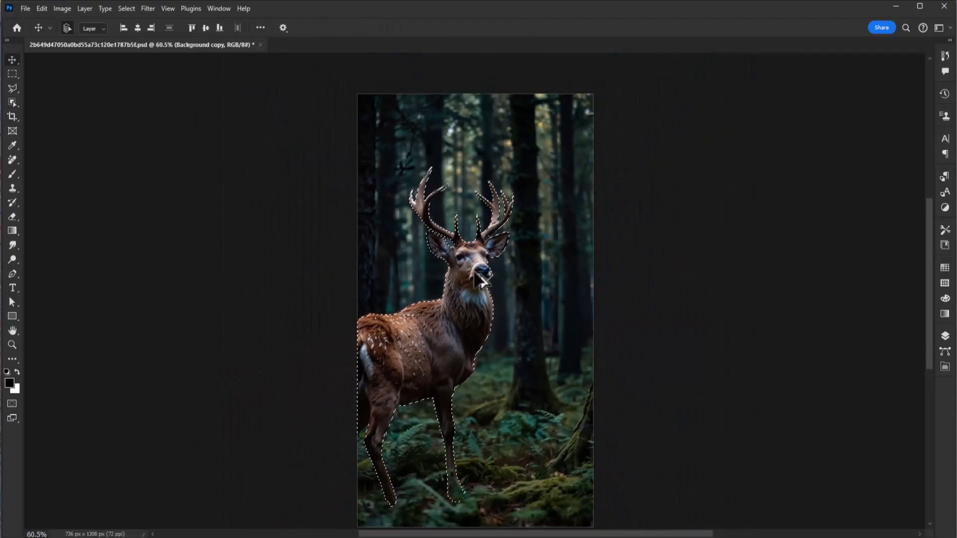
{"action": "scroll", "coordinate": [484, 309], "scroll_direction": "up", "scroll_amount": 1}
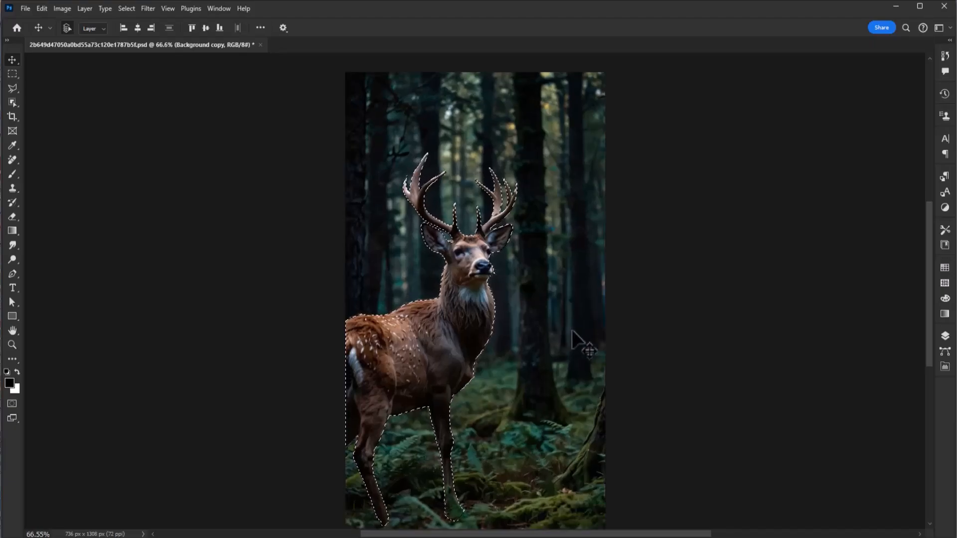
{"action": "left_click", "coordinate": [945, 339]}
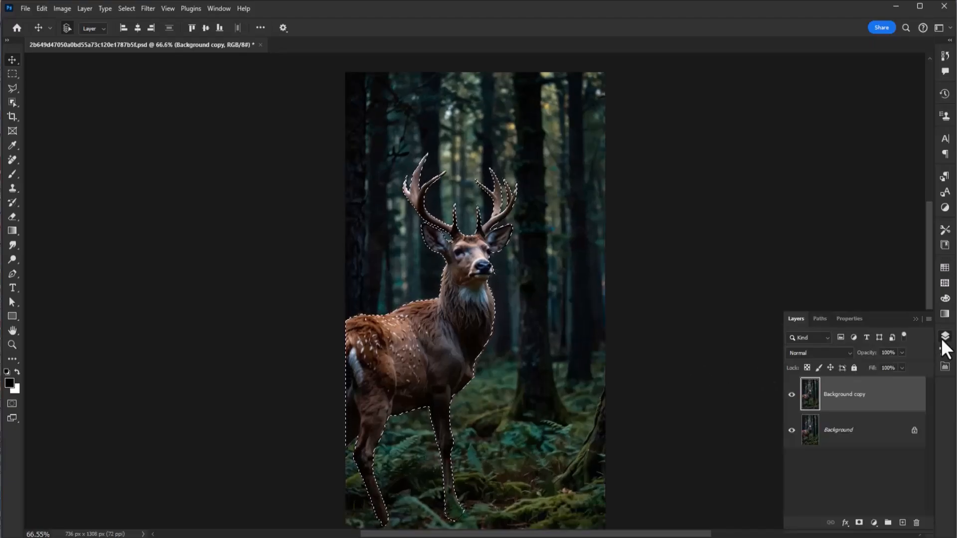
{"action": "left_click", "coordinate": [860, 523]}
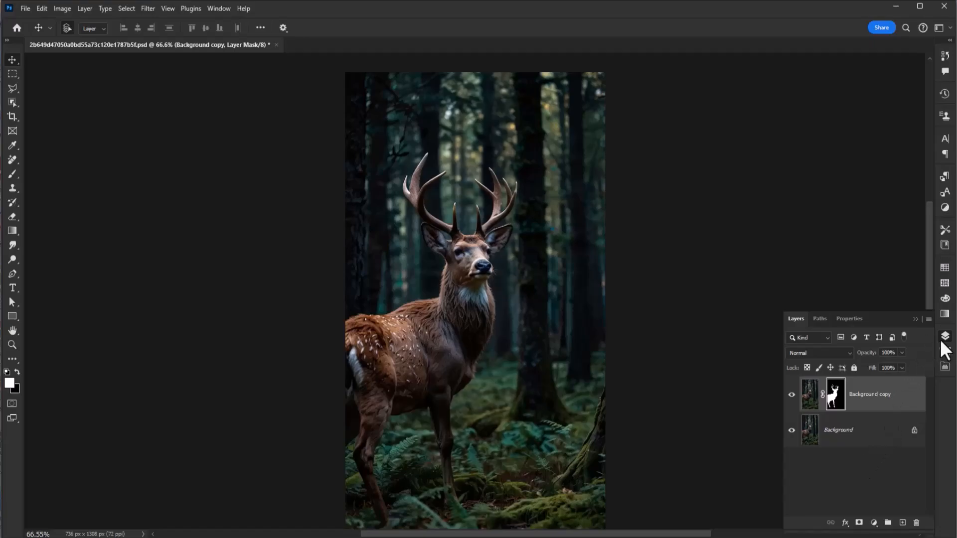
Load the Background copy layer's mask as a selection around the deer
{"action": "left_click", "coordinate": [840, 402], "text": "ctrl"}
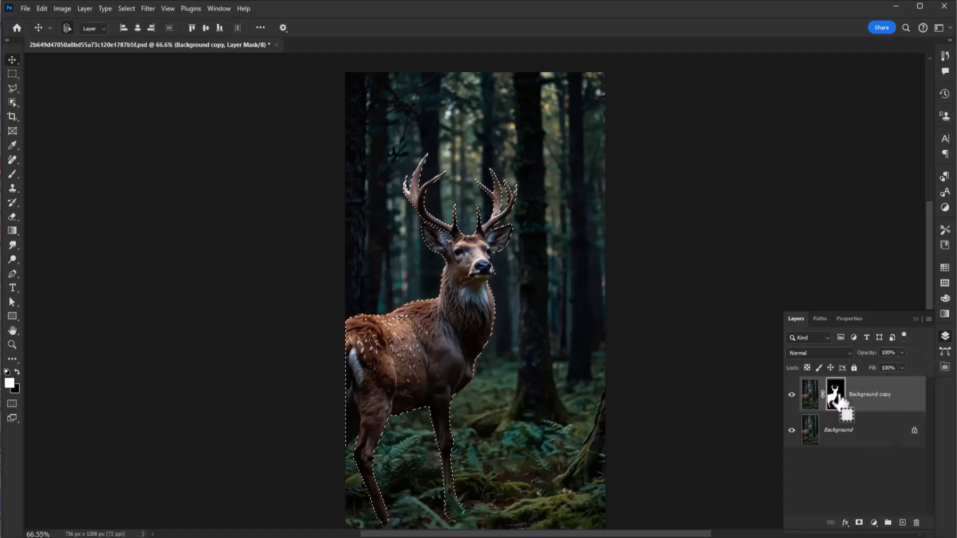
{"action": "left_click", "coordinate": [946, 336]}
{"action": "scroll", "coordinate": [516, 219], "scroll_direction": "up", "scroll_amount": 5}
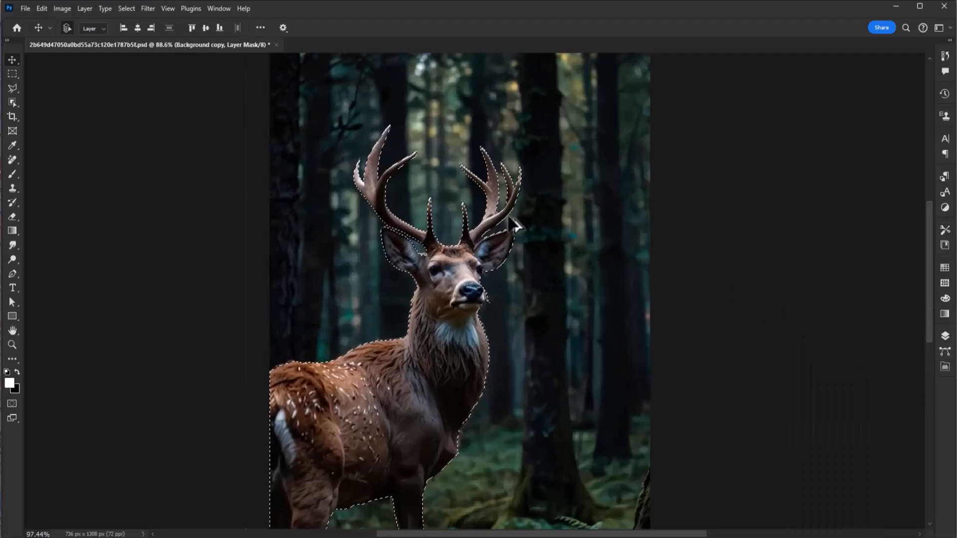
Subtract the deer's ears, face and body from the selection with the Polygonal Lasso tool, keeping only the antlers selected
{"action": "left_click", "coordinate": [14, 89]}
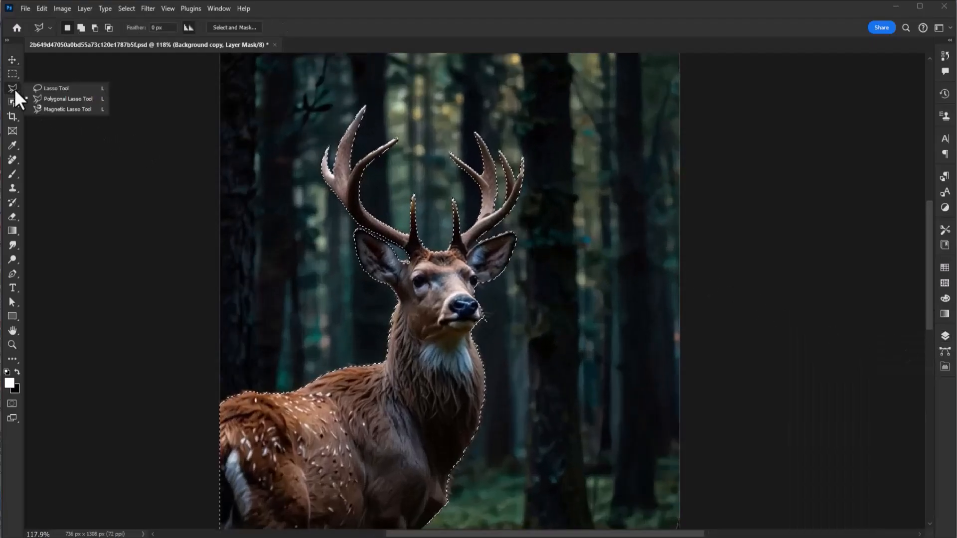
{"action": "left_click", "coordinate": [62, 99]}
{"action": "scroll", "coordinate": [516, 228], "scroll_direction": "up", "scroll_amount": 5}
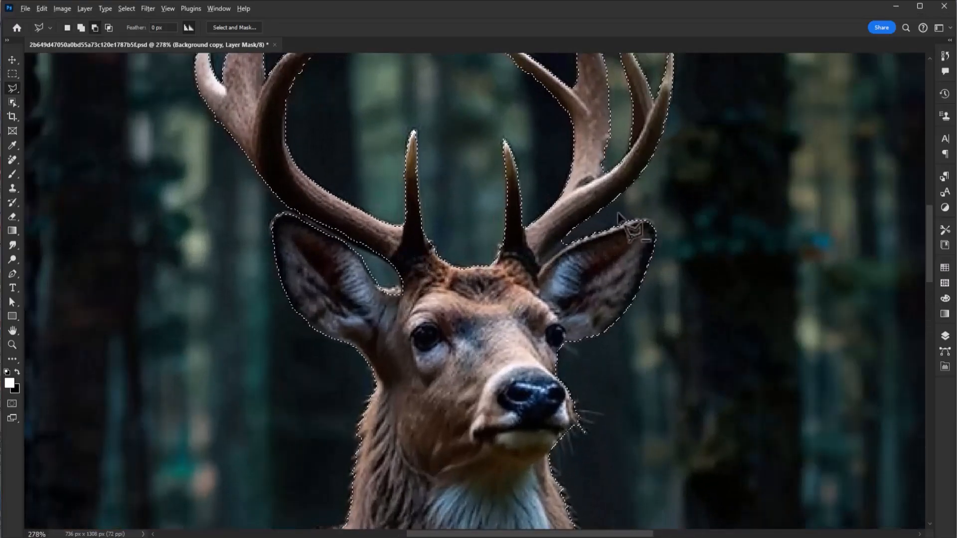
{"action": "left_click", "coordinate": [731, 205]}
{"action": "left_click", "coordinate": [642, 207]}
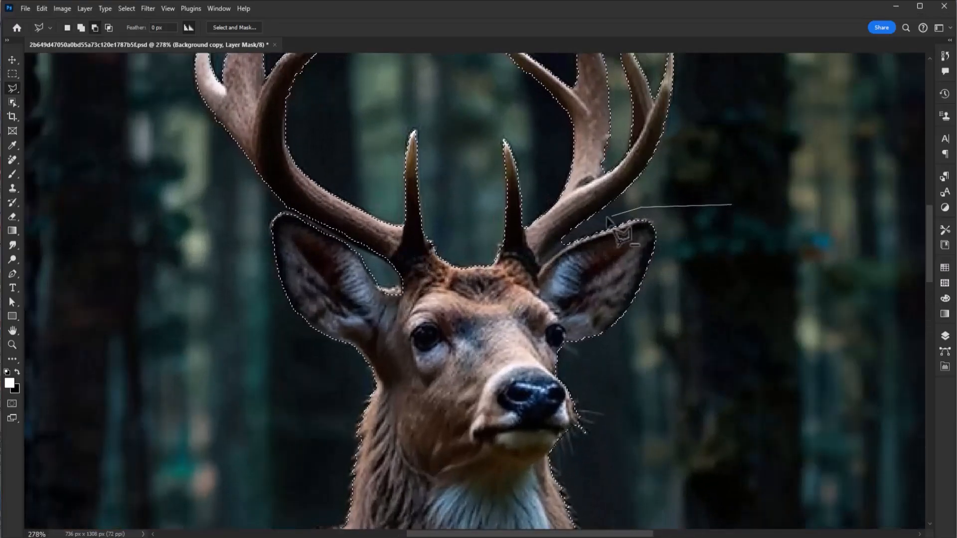
{"action": "left_click", "coordinate": [556, 245]}
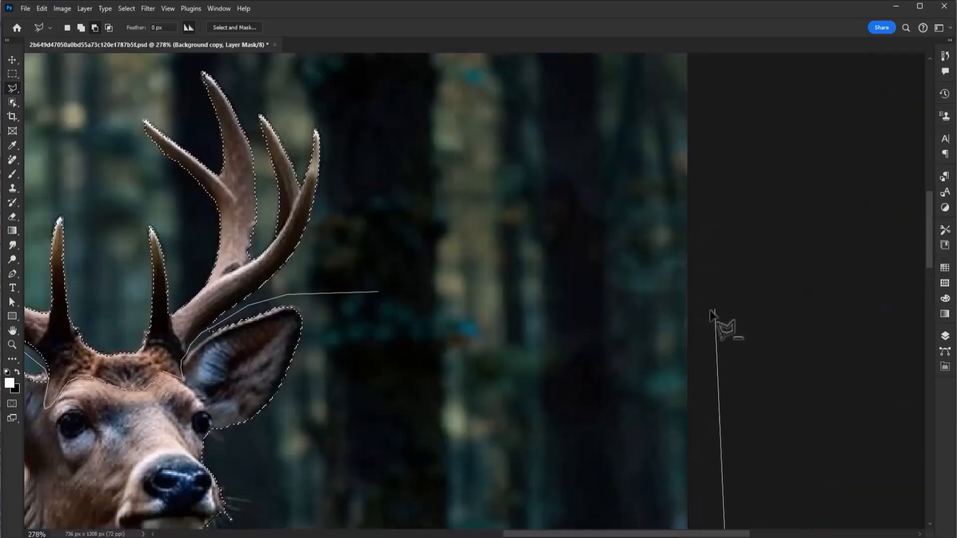
{"action": "left_click", "coordinate": [714, 314]}
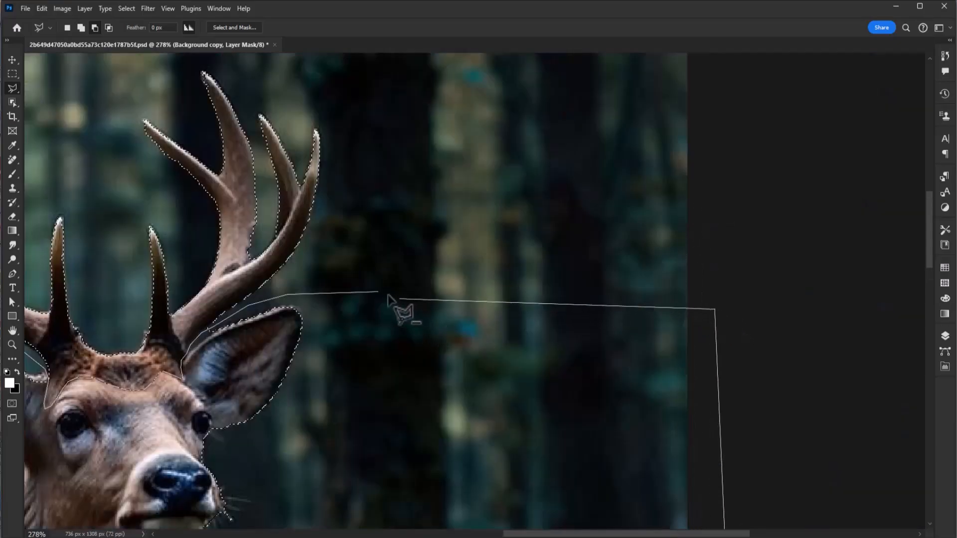
{"action": "left_click", "coordinate": [382, 294]}
{"action": "scroll", "coordinate": [449, 324], "scroll_direction": "down", "scroll_amount": 6}
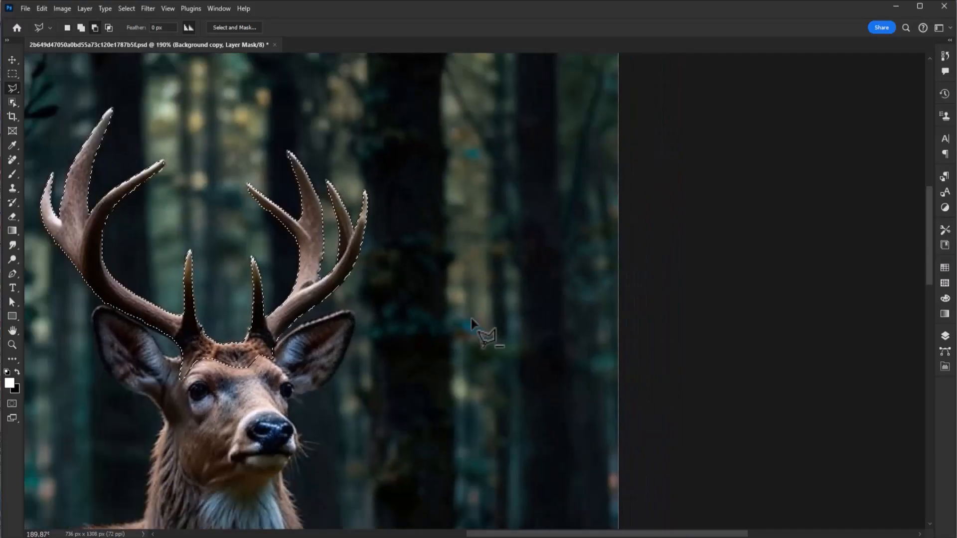
{"action": "scroll", "coordinate": [310, 371], "scroll_direction": "down", "scroll_amount": 4}
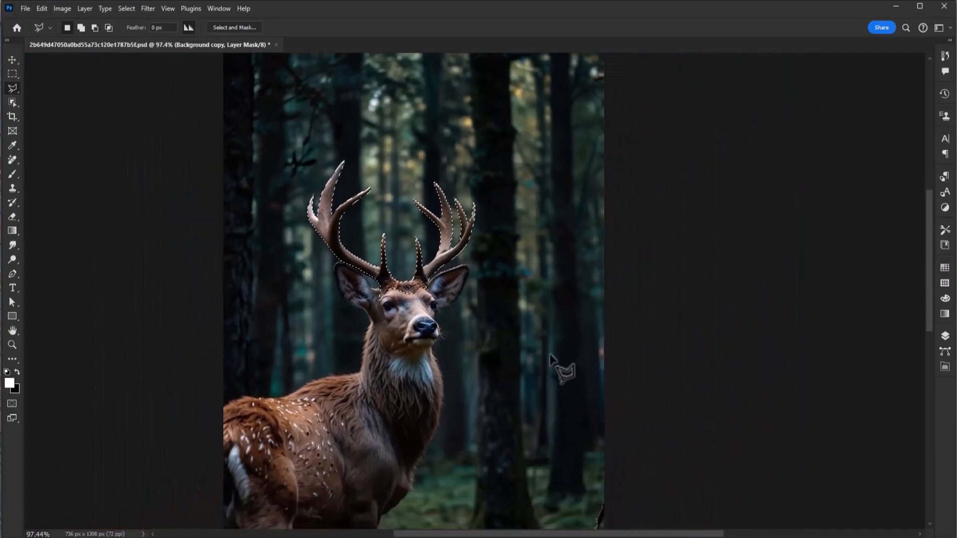
{"action": "scroll", "coordinate": [449, 252], "scroll_direction": "up", "scroll_amount": 2}
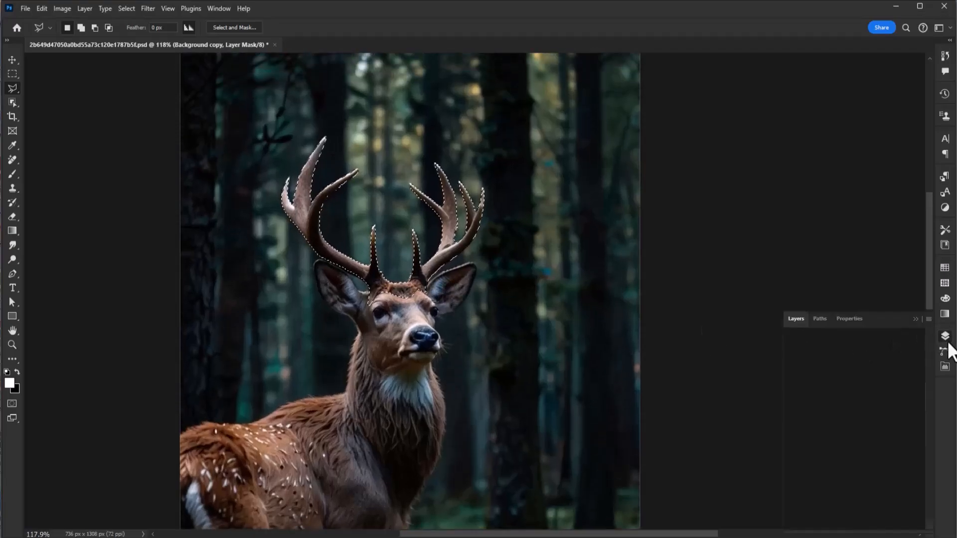
Copy the selected antlers from the Background copy layer's image onto a new layer
{"action": "left_click", "coordinate": [945, 337]}
{"action": "left_click", "coordinate": [811, 401]}
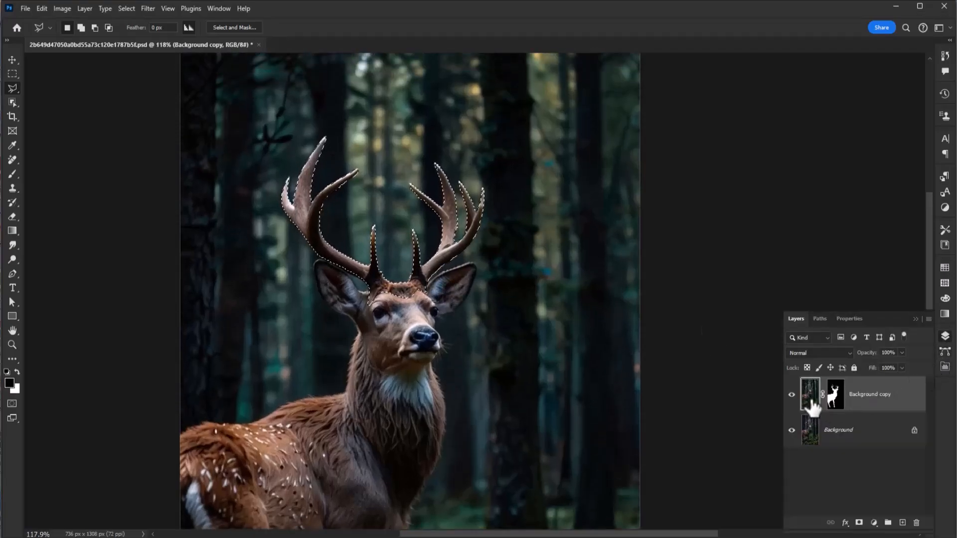
{"action": "key", "text": "ctrl+j"}
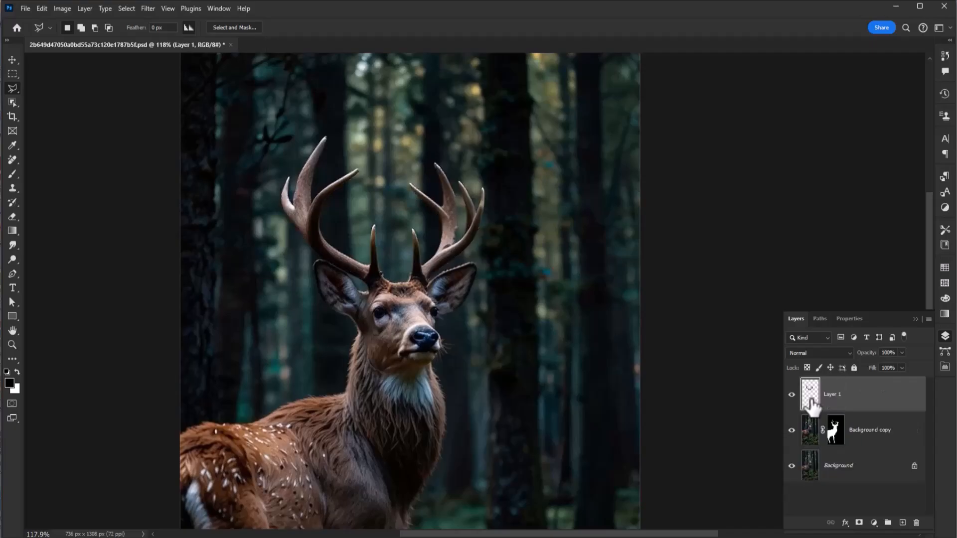
Check the isolated antlers with the Background copy and Background layers hidden, and restore both layers' visibility
{"action": "left_click", "coordinate": [792, 430]}
{"action": "left_click", "coordinate": [792, 466]}
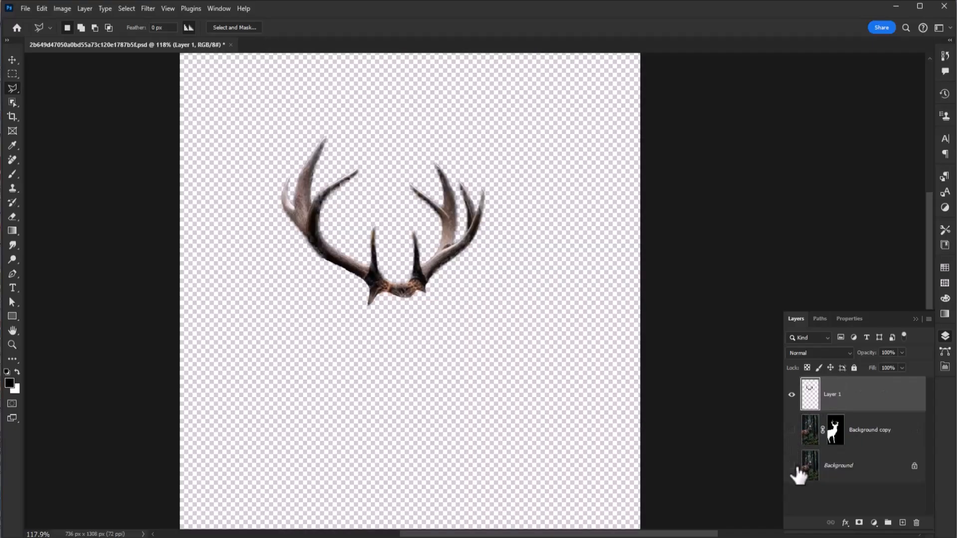
{"action": "left_click", "coordinate": [793, 467]}
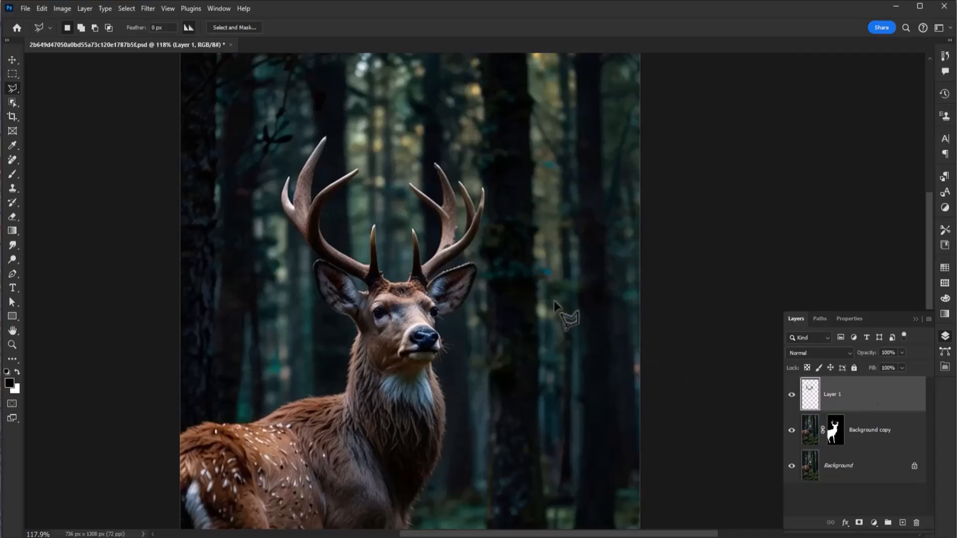
Duplicate the Background layer
{"action": "key", "text": "v"}
{"action": "scroll", "coordinate": [537, 296], "scroll_direction": "down", "scroll_amount": 2}
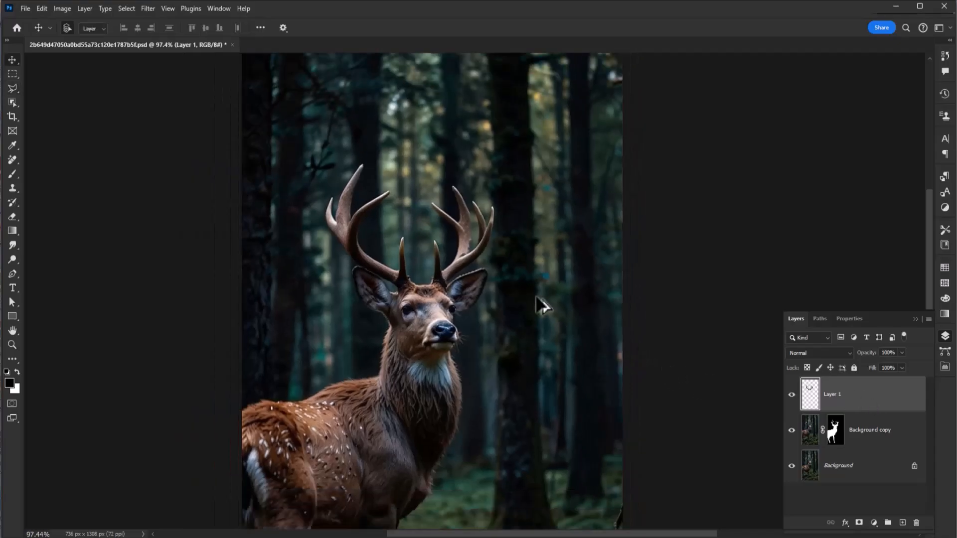
{"action": "scroll", "coordinate": [498, 331], "scroll_direction": "down", "scroll_amount": 2}
{"action": "scroll", "coordinate": [504, 307], "scroll_direction": "down", "scroll_amount": 1}
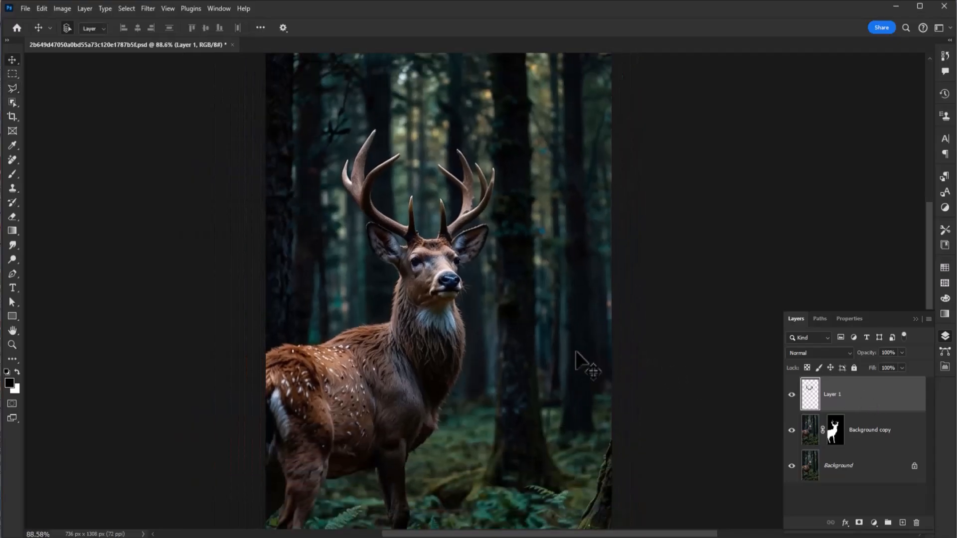
{"action": "left_click", "coordinate": [846, 482]}
{"action": "key", "text": "ctrl+j"}
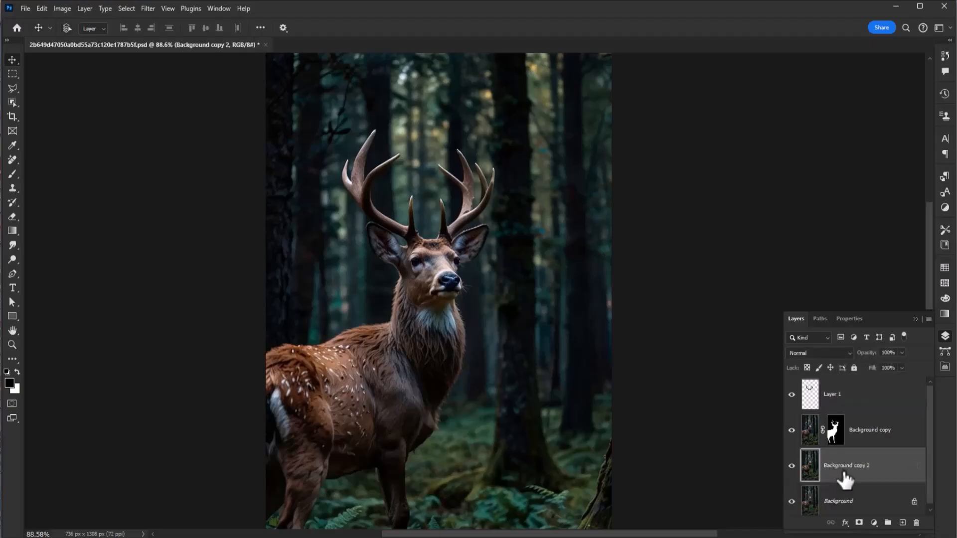
Add a Color Lookup adjustment layer above the duplicated background, using the Moonlight.3DL 3DLUT file
{"action": "left_click", "coordinate": [874, 523]}
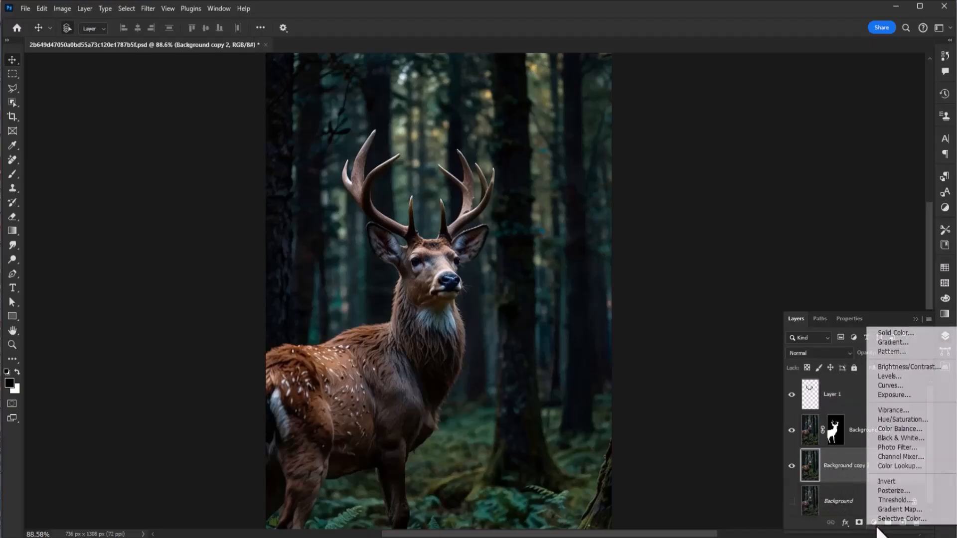
{"action": "left_click", "coordinate": [883, 467]}
{"action": "left_click", "coordinate": [853, 372]}
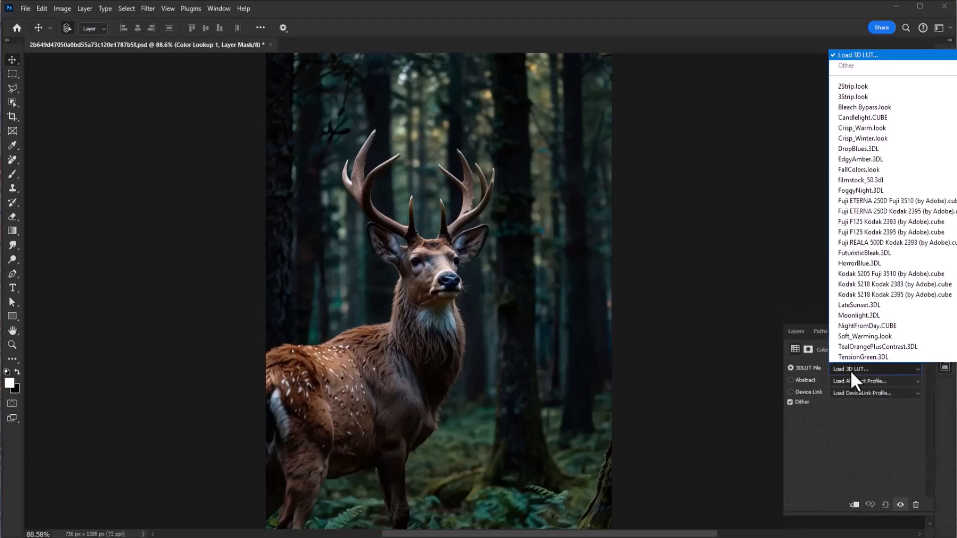
{"action": "left_click", "coordinate": [847, 316]}
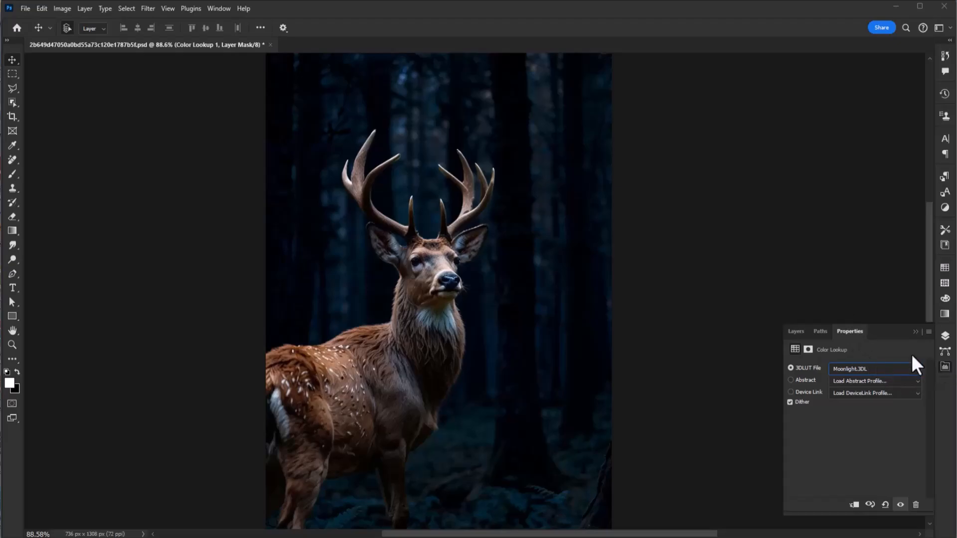
Duplicate the antler layer (Layer 1) and set the duplicate's blend mode to Linear Dodge (Add)
{"action": "left_click", "coordinate": [794, 332]}
{"action": "left_click", "coordinate": [839, 401]}
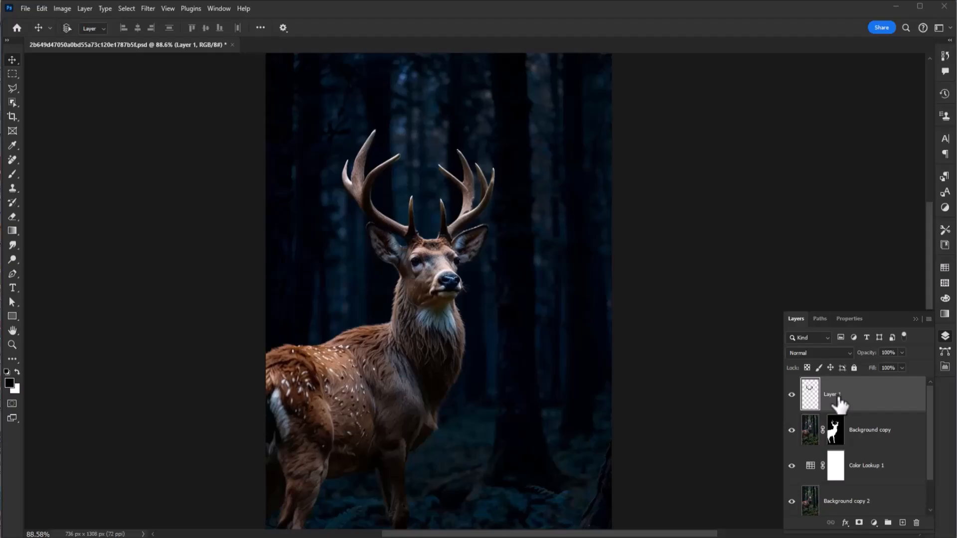
{"action": "key", "text": "ctrl+j"}
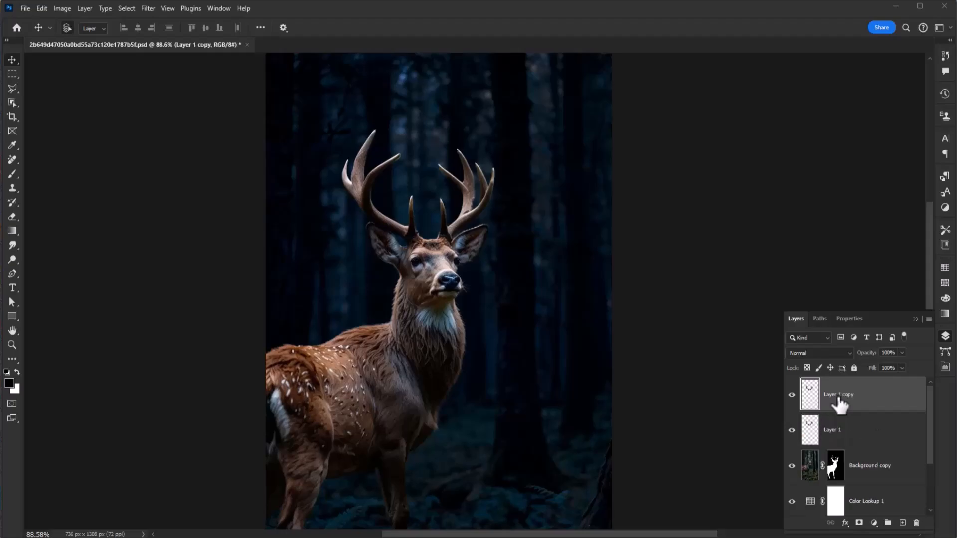
{"action": "left_click", "coordinate": [818, 353]}
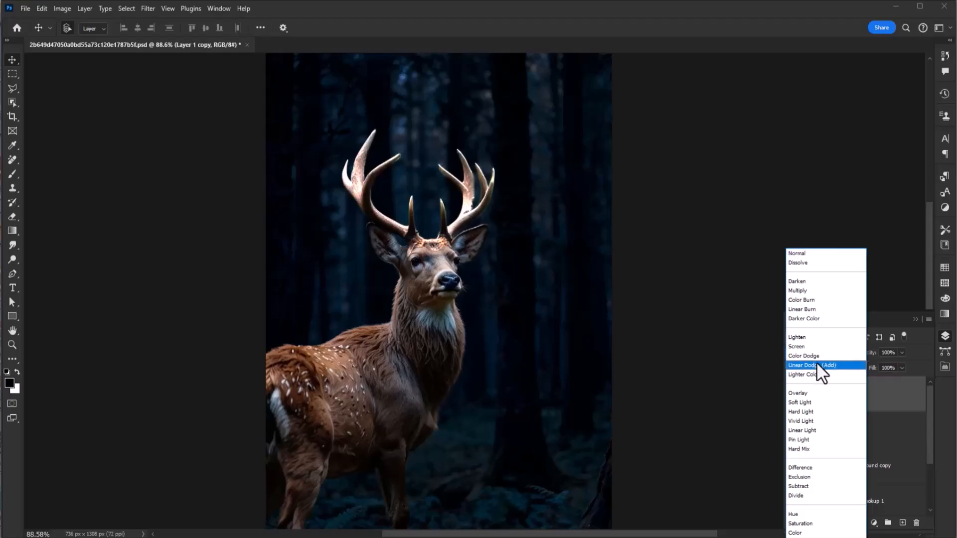
{"action": "left_click", "coordinate": [817, 364]}
{"action": "left_click_drag", "start_coordinate": [816, 401], "coordinate": [820, 404]}
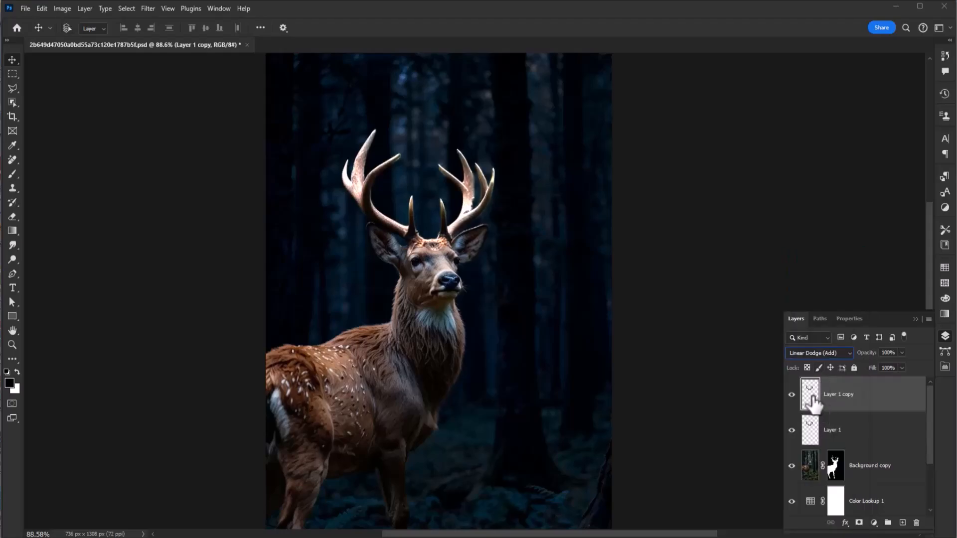
Convert the duplicated antler layer to a smart object and place it in a new group
{"action": "right_click", "coordinate": [866, 396]}
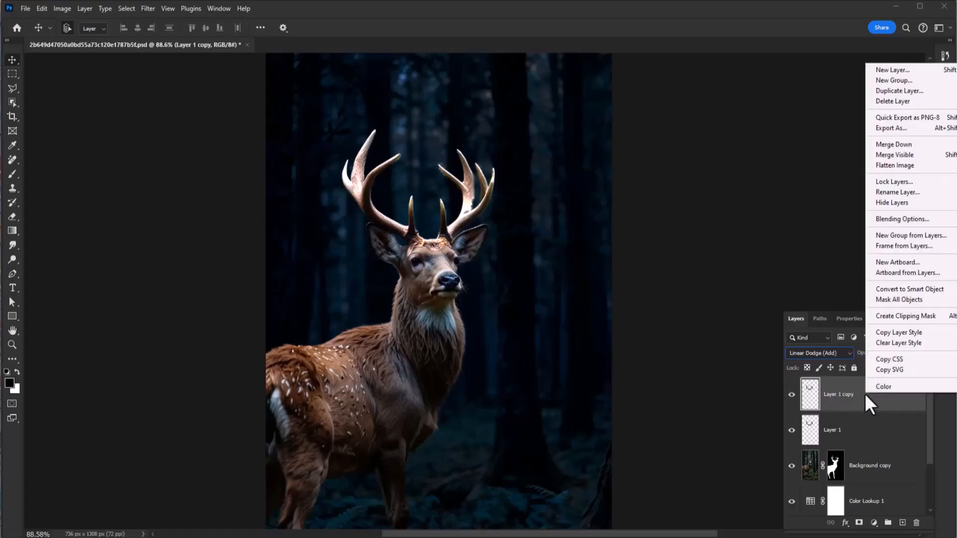
{"action": "left_click", "coordinate": [880, 290]}
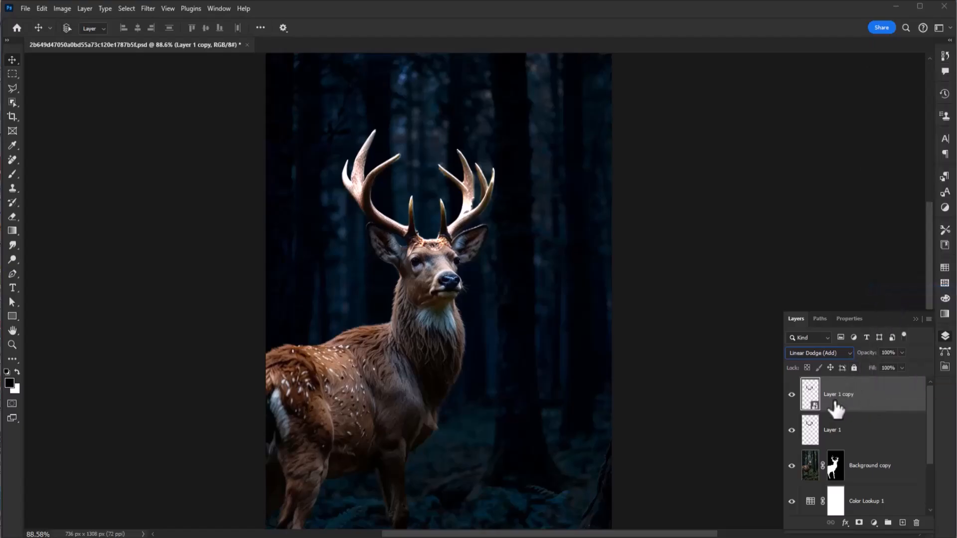
{"action": "key", "text": "ctrl+g"}
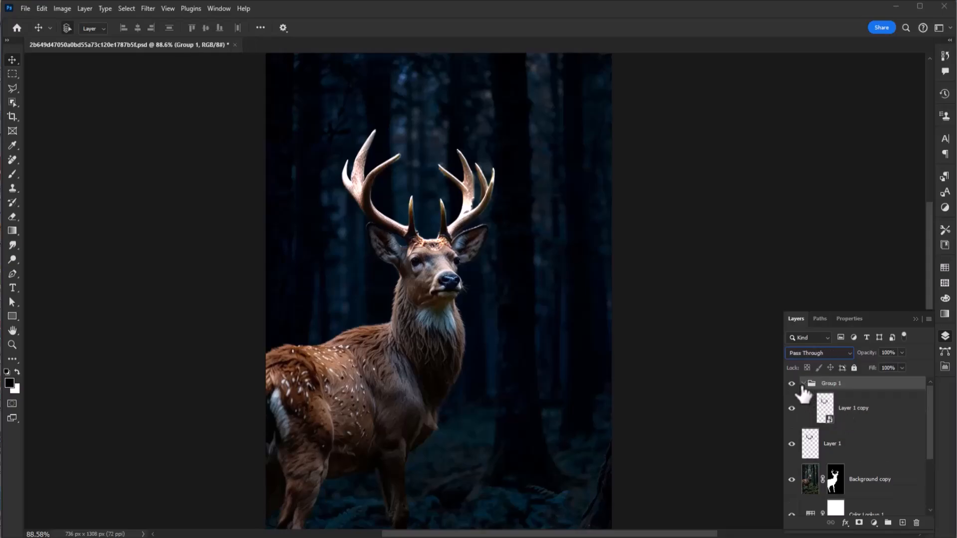
Apply a Gaussian Blur with a 5-pixel radius to the antler smart object inside the group
{"action": "left_click", "coordinate": [851, 413]}
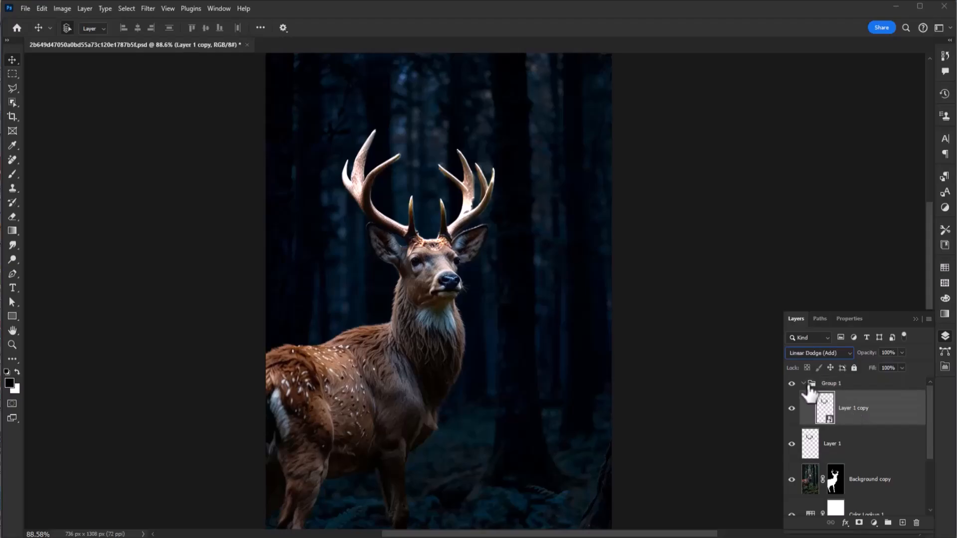
{"action": "left_click", "coordinate": [146, 10]}
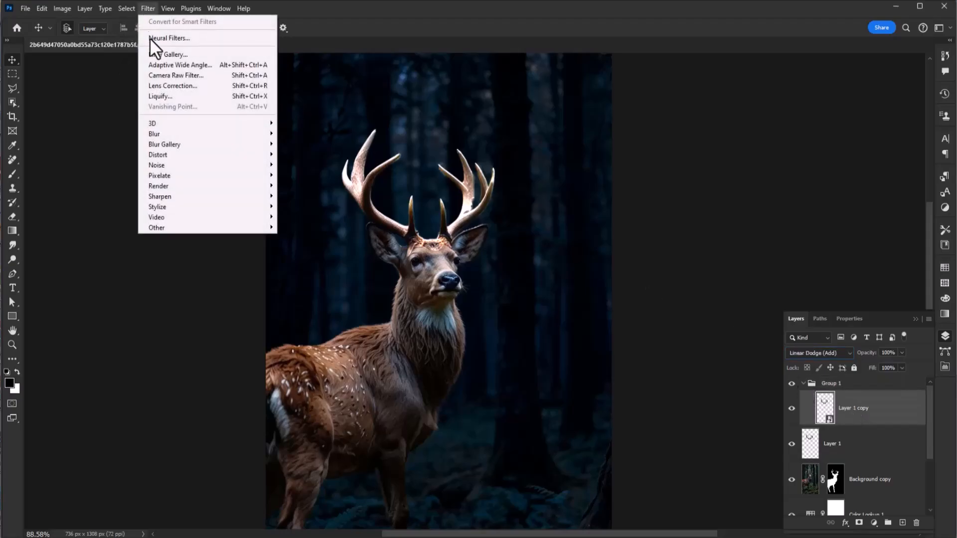
{"action": "mouse_move", "coordinate": [188, 133]}
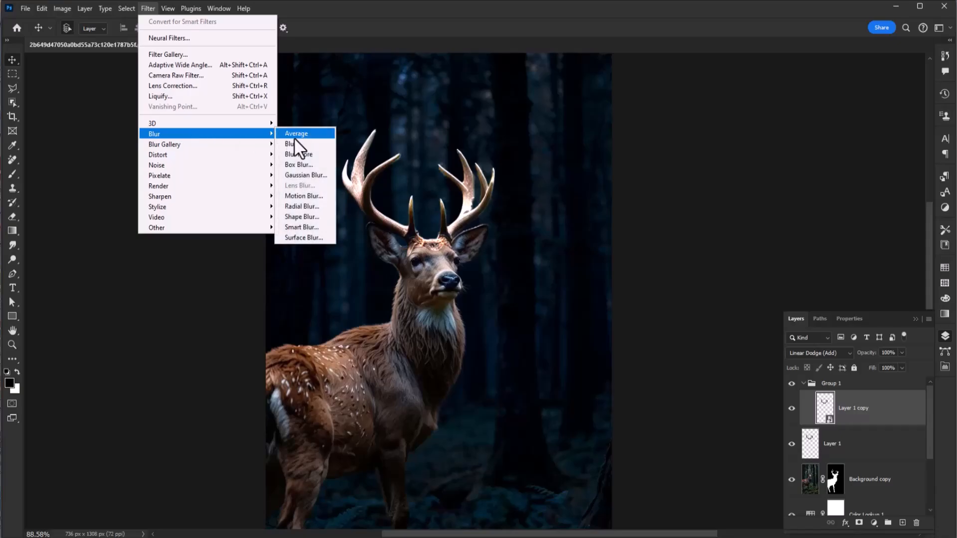
{"action": "left_click", "coordinate": [304, 175]}
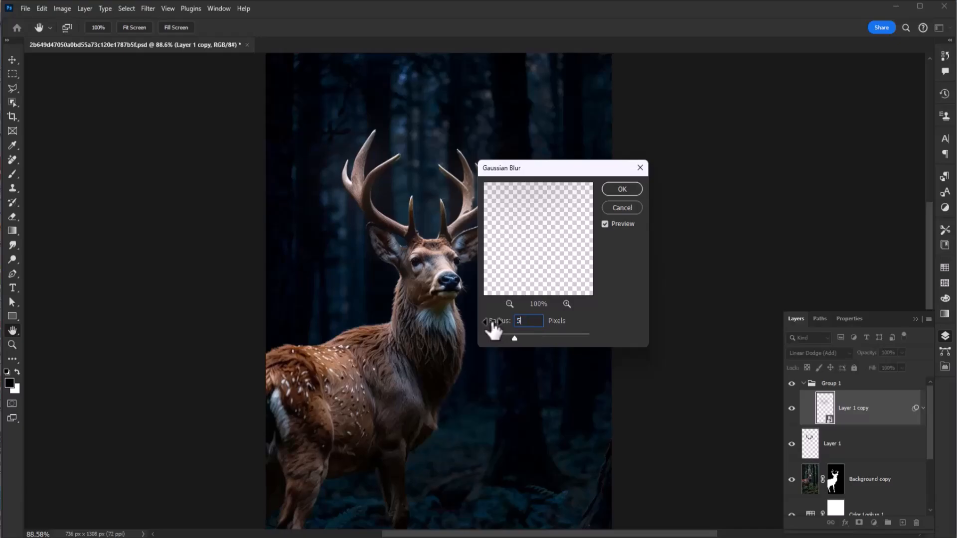
{"action": "type", "text": "5"}
{"action": "left_click", "coordinate": [618, 193]}
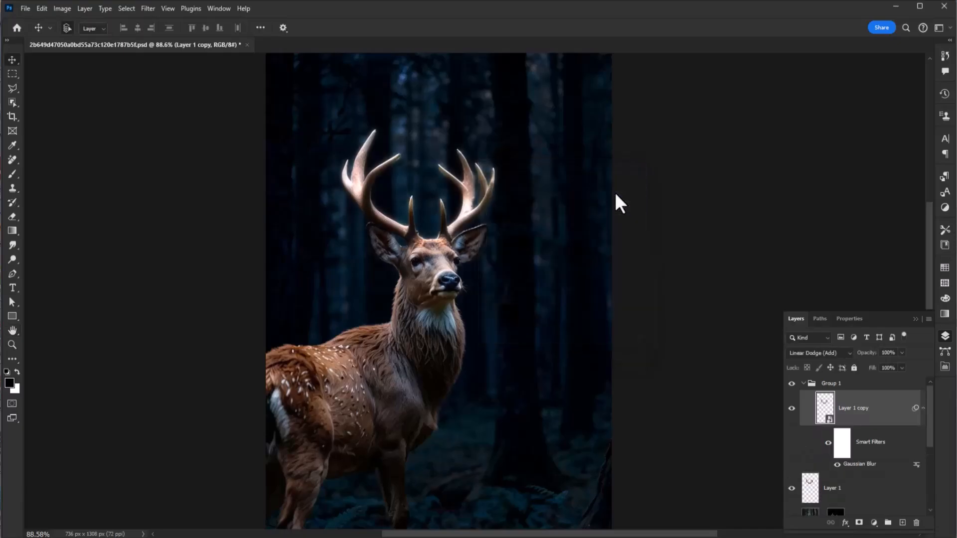
Duplicate the blurred antler smart object and set the duplicate's Gaussian Blur radius to 10 pixels
{"action": "key", "text": "ctrl+j"}
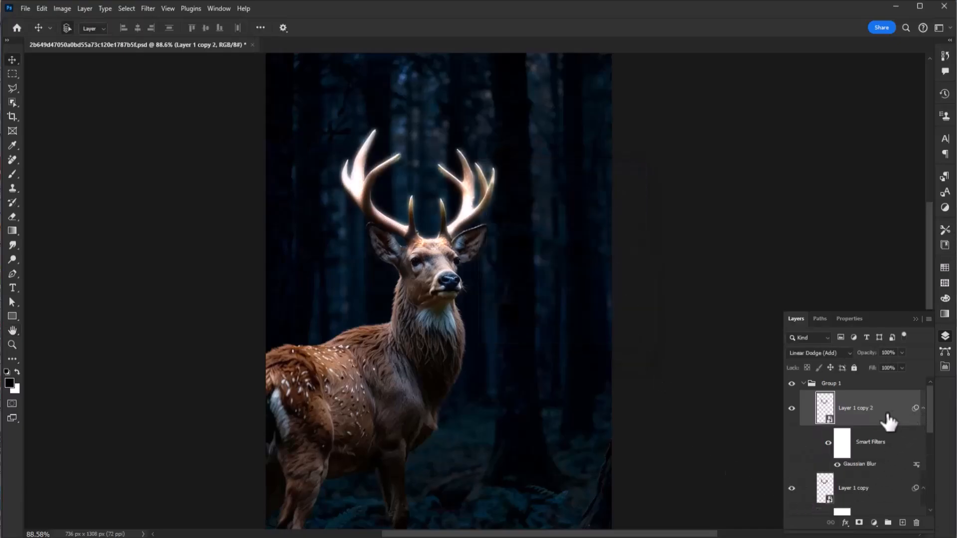
{"action": "double_click", "coordinate": [859, 464]}
{"action": "type", "text": "15"}
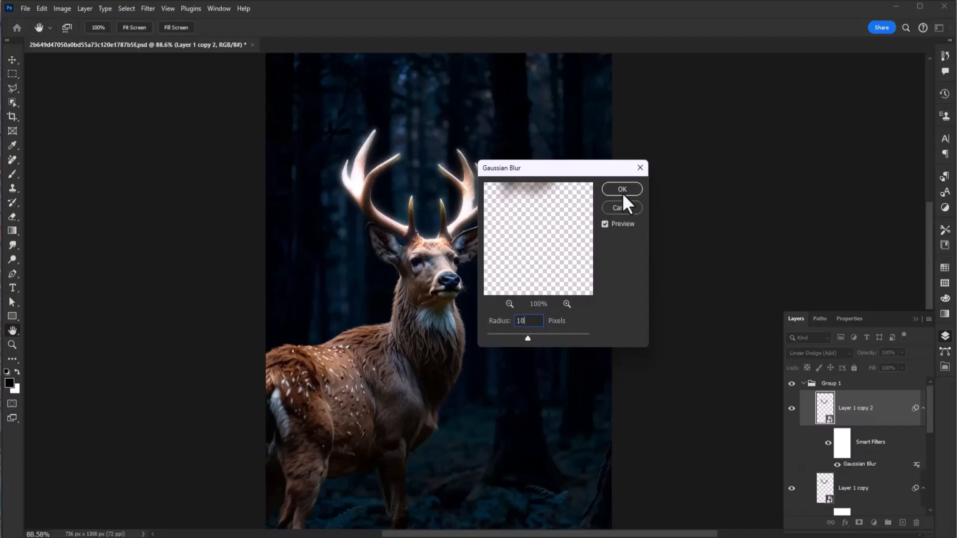
{"action": "left_click", "coordinate": [623, 194]}
Duplicate the top antler copy again and set its Gaussian Blur radius to 15 pixels
{"action": "key", "text": "ctrl+j"}
{"action": "double_click", "coordinate": [859, 464]}
{"action": "type", "text": "15"}
{"action": "left_click", "coordinate": [621, 190]}
Make another duplicate of the top antler copy with a Gaussian Blur radius of 30 pixels
{"action": "key", "text": "ctrl+j"}
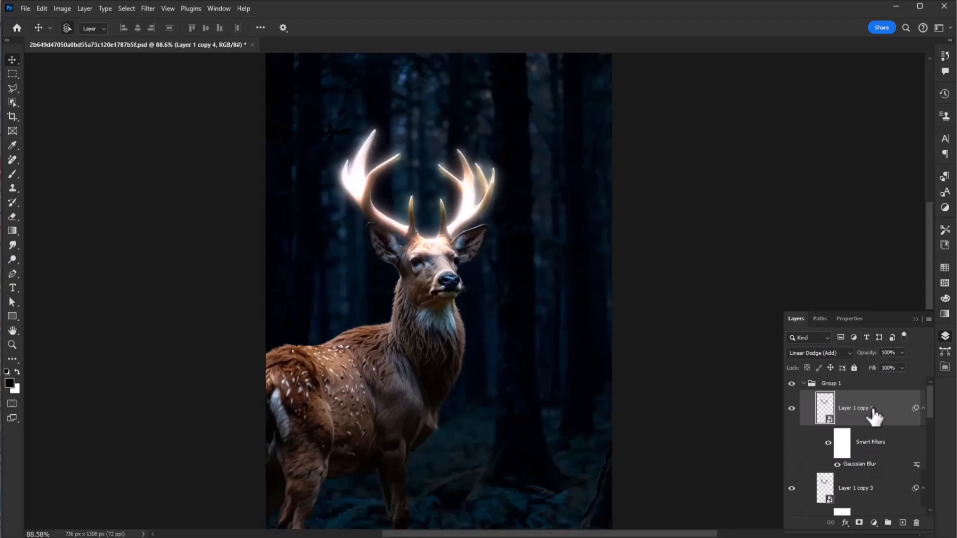
{"action": "double_click", "coordinate": [867, 464]}
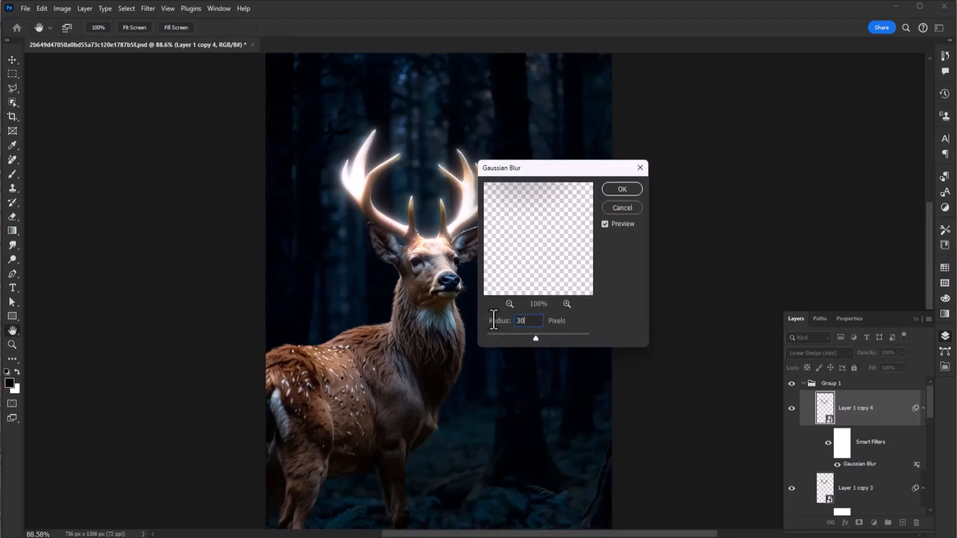
{"action": "left_click", "coordinate": [622, 190]}
Duplicate the 30-pixel blurred antler copy and set the new copy's Gaussian Blur radius to 50 pixels
{"action": "key", "text": "ctrl+j"}
{"action": "double_click", "coordinate": [863, 464]}
{"action": "left_click_drag", "start_coordinate": [531, 319], "coordinate": [492, 318]}
{"action": "type", "text": "50"}
{"action": "left_click", "coordinate": [620, 192]}
Duplicate the 50-pixel blurred antler copy and set the new copy's Gaussian Blur radius to 100 pixels
{"action": "key", "text": "ctrl+j"}
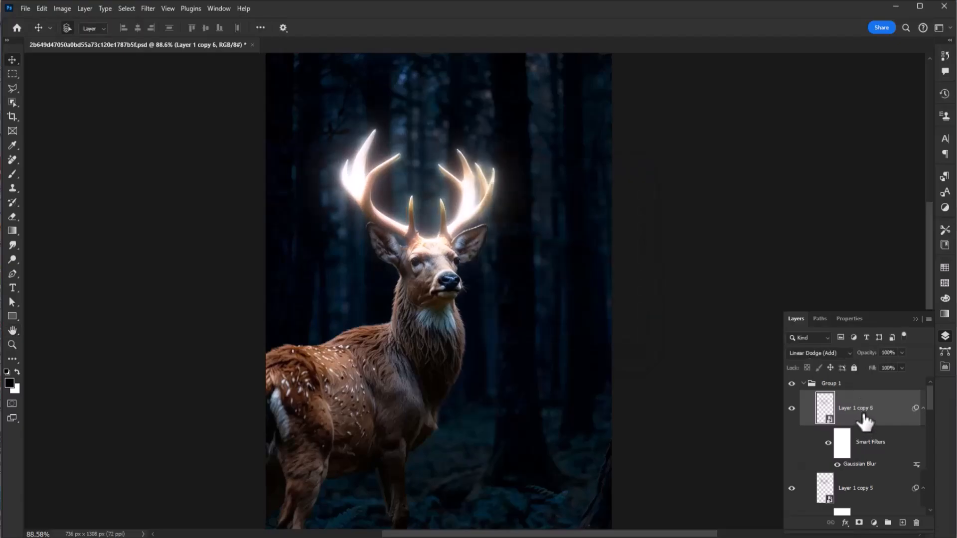
{"action": "double_click", "coordinate": [864, 465]}
{"action": "type", "text": "100"}
{"action": "key", "text": "Return"}
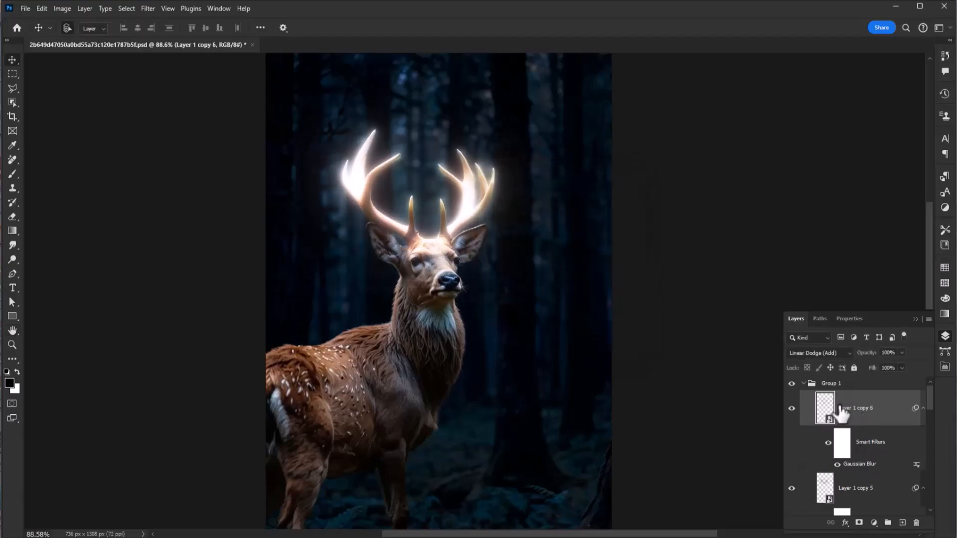
Collapse Group 1 and compare the image with the glow group hidden and shown
{"action": "left_click", "coordinate": [803, 384]}
{"action": "left_click", "coordinate": [792, 383]}
{"action": "left_click", "coordinate": [791, 384]}
{"action": "left_click", "coordinate": [792, 384]}
{"action": "left_click", "coordinate": [792, 384]}
{"action": "left_click", "coordinate": [792, 383]}
{"action": "left_click", "coordinate": [793, 384]}
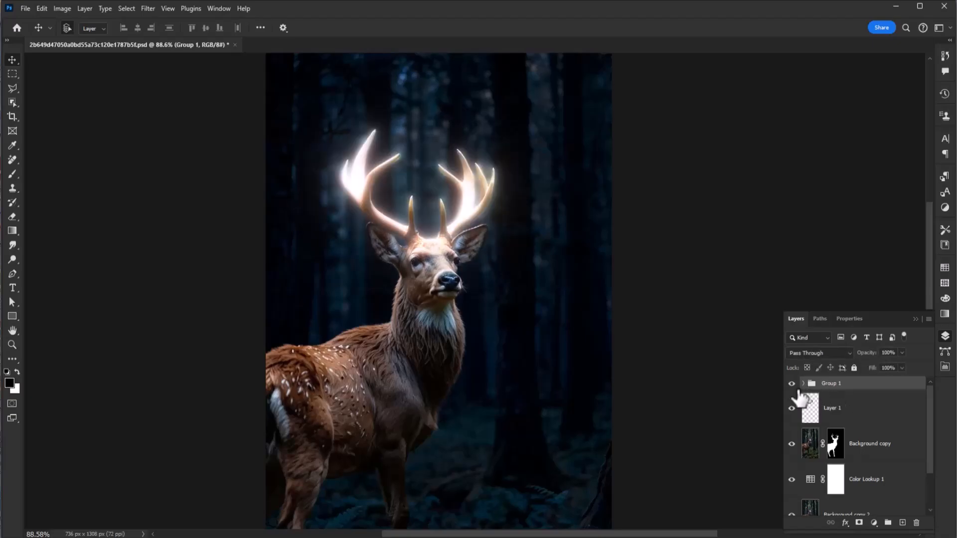
Add a Hue/Saturation adjustment layer above Group 1 with Colorize enabled
{"action": "left_click_drag", "start_coordinate": [930, 424], "coordinate": [928, 457]}
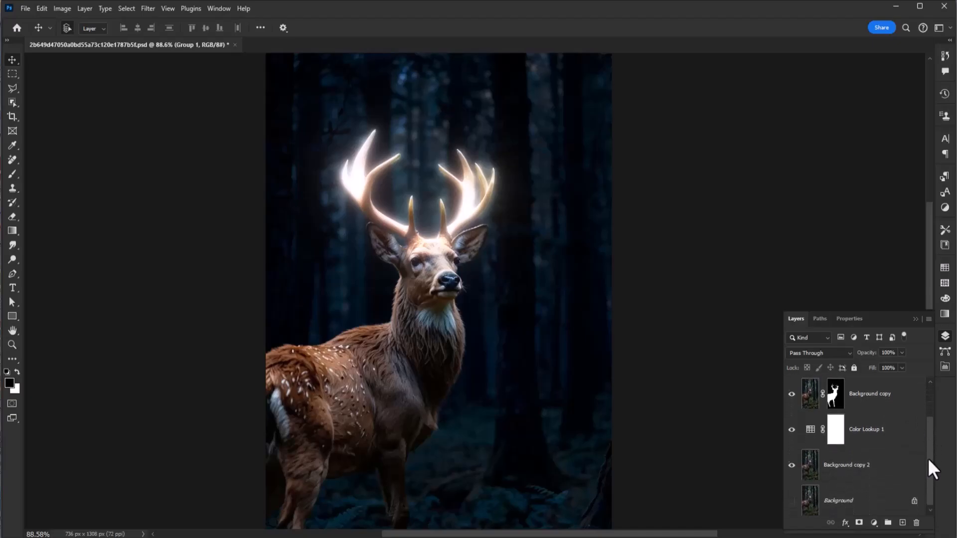
{"action": "left_click", "coordinate": [873, 522]}
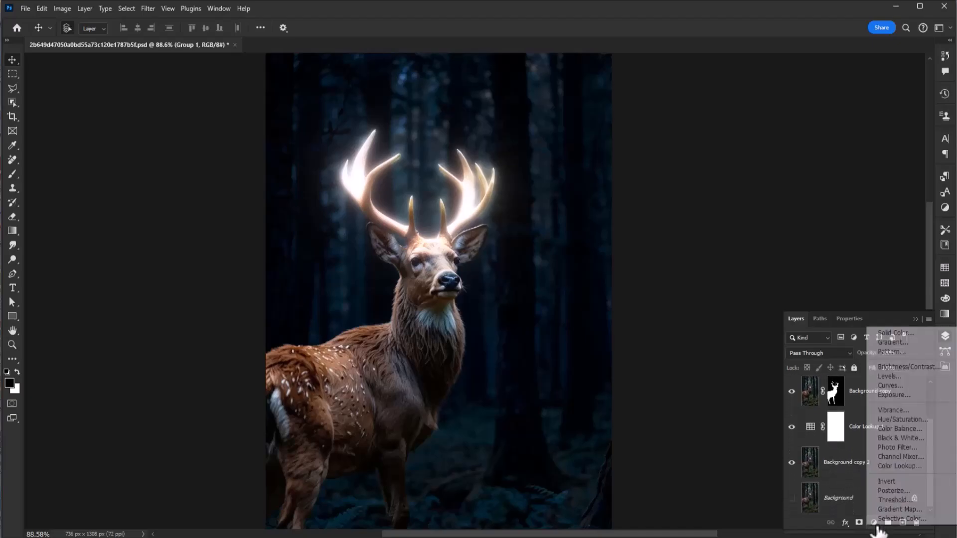
{"action": "left_click", "coordinate": [887, 420]}
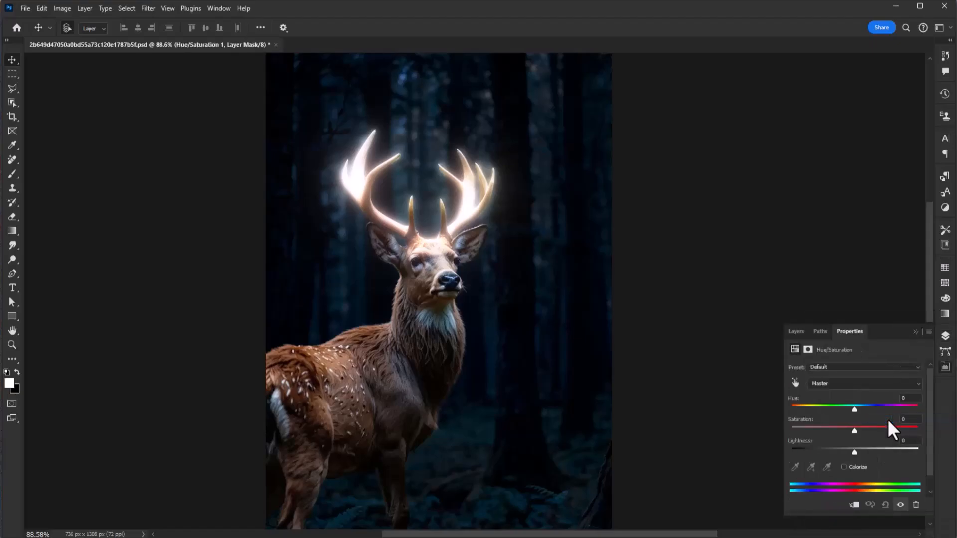
{"action": "left_click", "coordinate": [854, 505]}
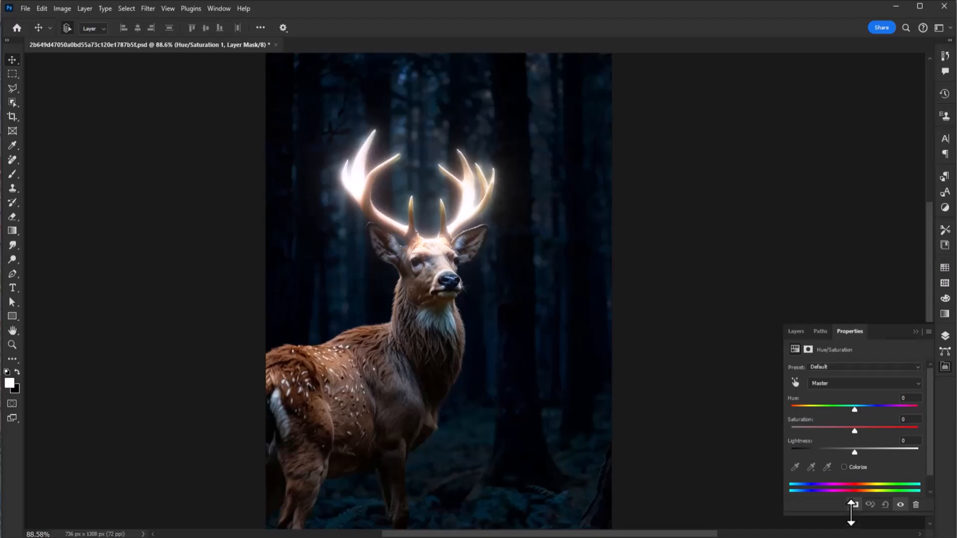
{"action": "left_click", "coordinate": [844, 467]}
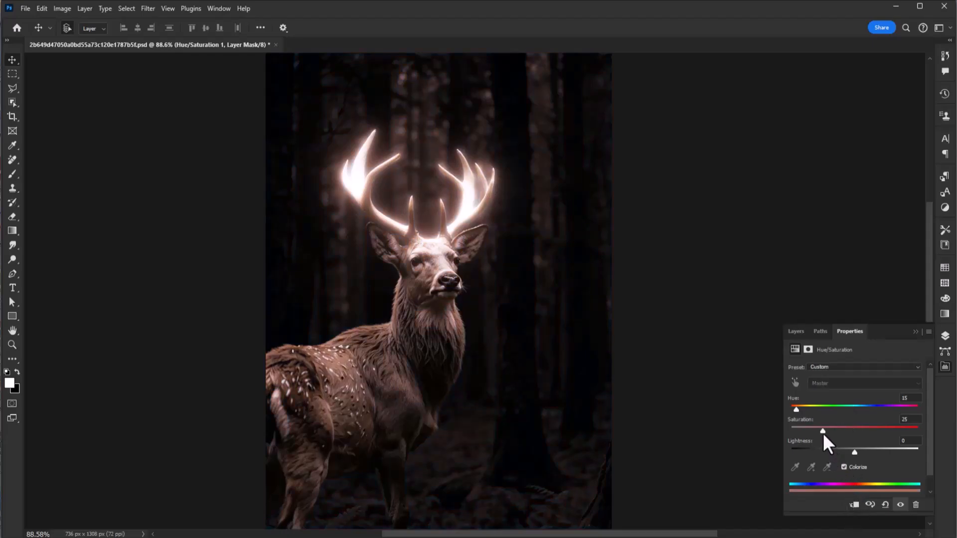
Clip the Hue/Saturation adjustment to Group 1 and set its saturation to 41 and hue to 174
{"action": "left_click_drag", "start_coordinate": [845, 432], "coordinate": [847, 433]}
{"action": "left_click", "coordinate": [854, 506]}
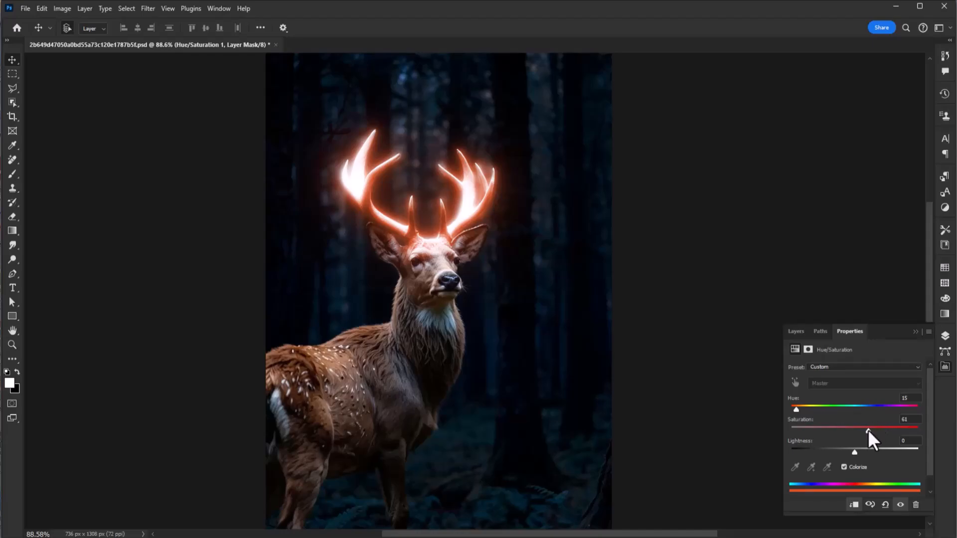
{"action": "left_click_drag", "start_coordinate": [800, 412], "coordinate": [854, 408]}
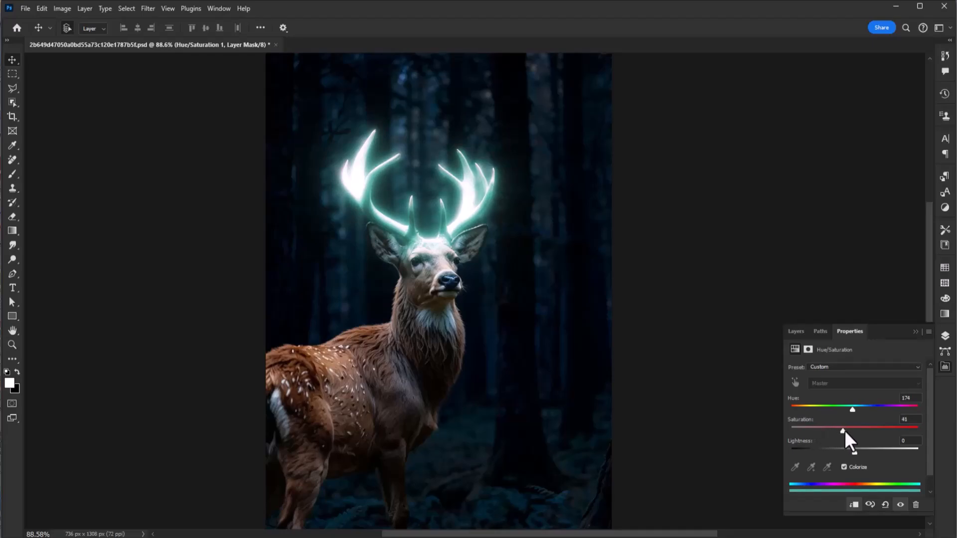
Compare the image with and without the Hue/Saturation adjustment and the Group 1 glow
{"action": "left_click", "coordinate": [945, 369]}
{"action": "left_click", "coordinate": [945, 368]}
{"action": "left_click", "coordinate": [796, 331]}
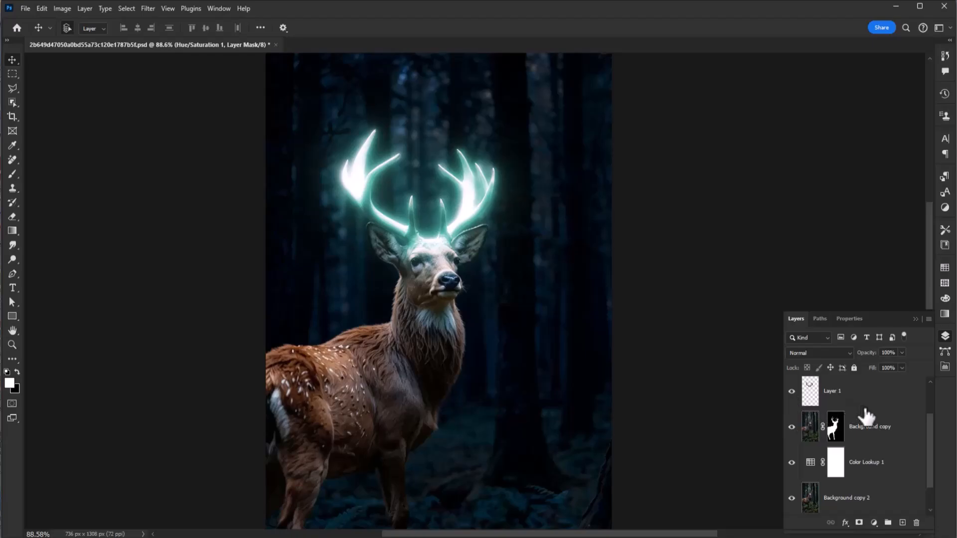
{"action": "left_click_drag", "start_coordinate": [928, 444], "coordinate": [925, 397]}
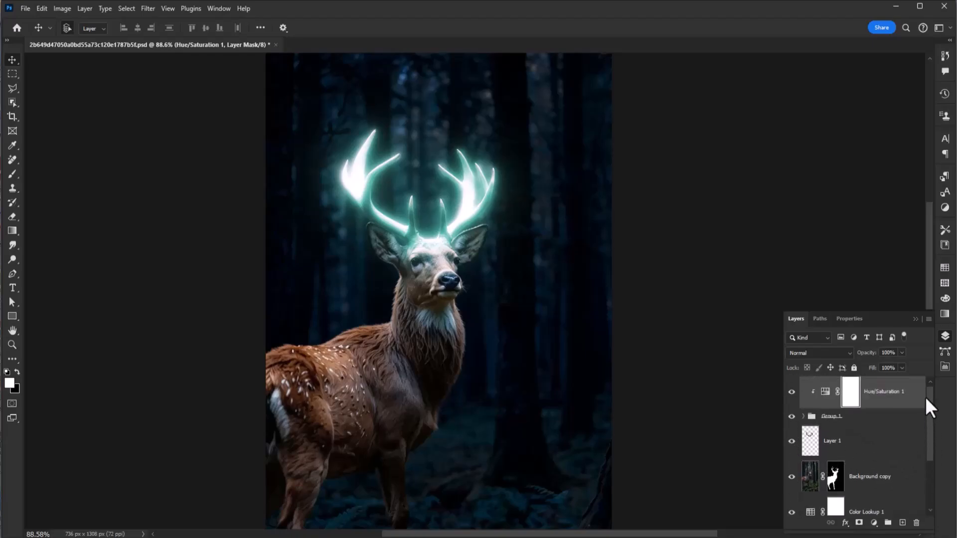
{"action": "left_click", "coordinate": [792, 395]}
{"action": "left_click", "coordinate": [792, 395]}
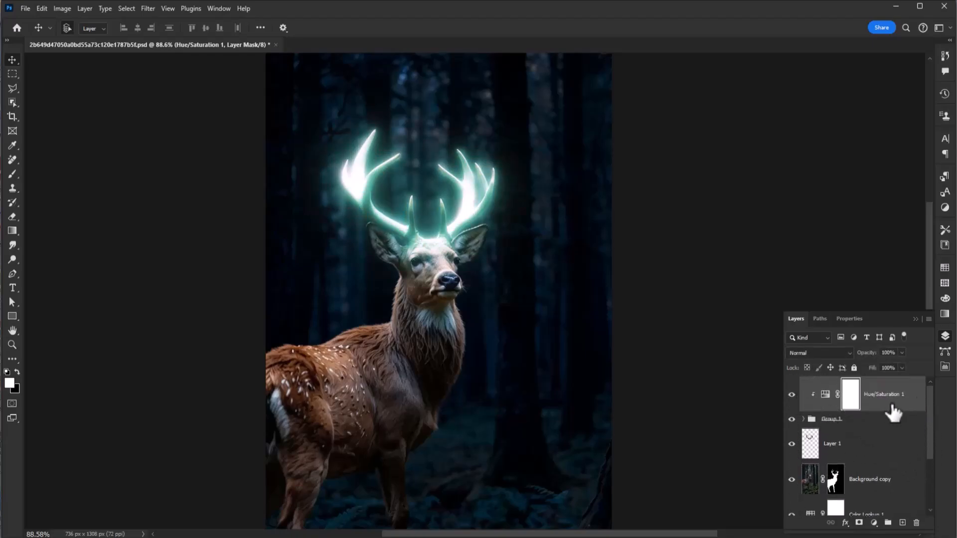
{"action": "left_click", "coordinate": [792, 419]}
{"action": "left_click", "coordinate": [793, 420]}
{"action": "left_click", "coordinate": [793, 419]}
{"action": "left_click", "coordinate": [793, 420]}
{"action": "left_click", "coordinate": [792, 420]}
{"action": "left_click", "coordinate": [793, 420]}
Expand Group 1 and add a new empty layer above its antler copies
{"action": "left_click", "coordinate": [825, 422]}
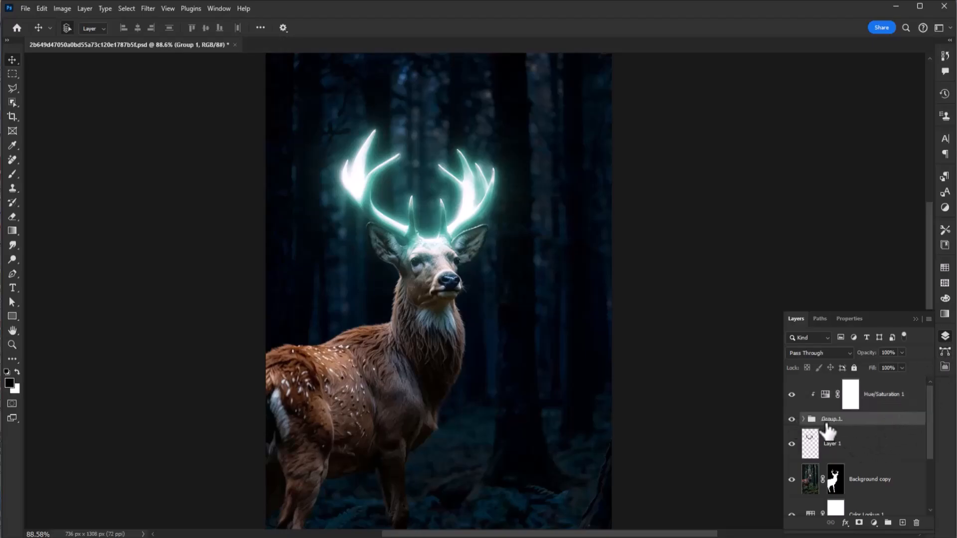
{"action": "left_click", "coordinate": [804, 419]}
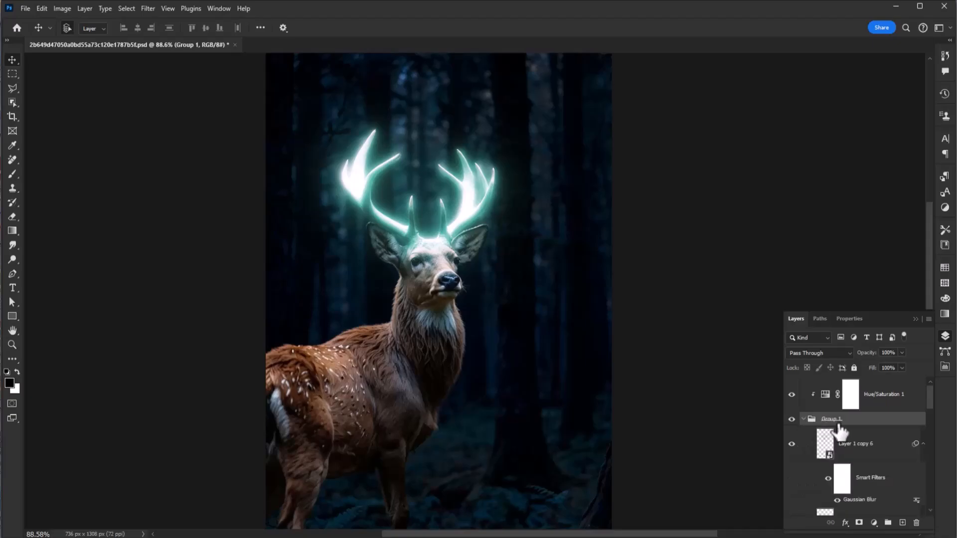
{"action": "left_click", "coordinate": [901, 523]}
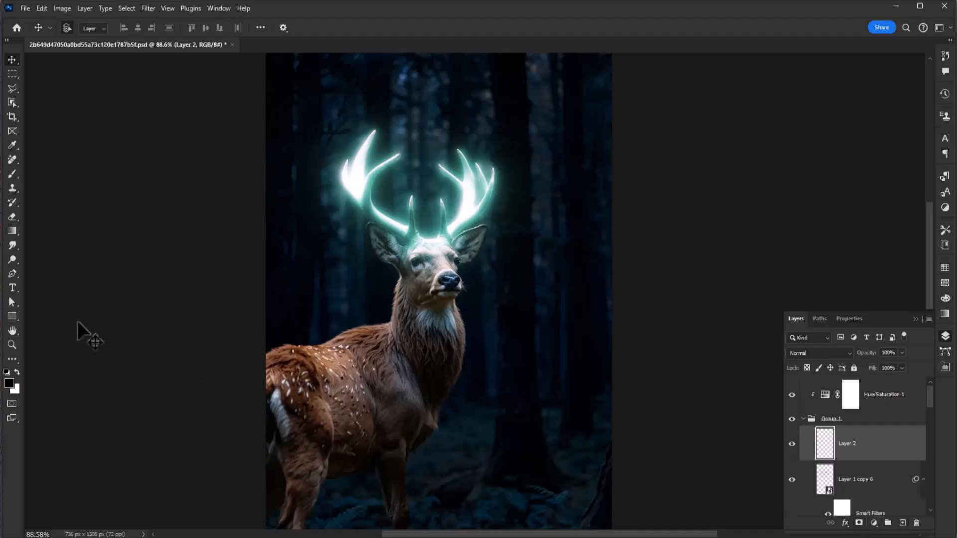
Set the foreground color to a pale teal by sampling the antler glow and making it slightly more saturated
{"action": "left_click", "coordinate": [10, 383]}
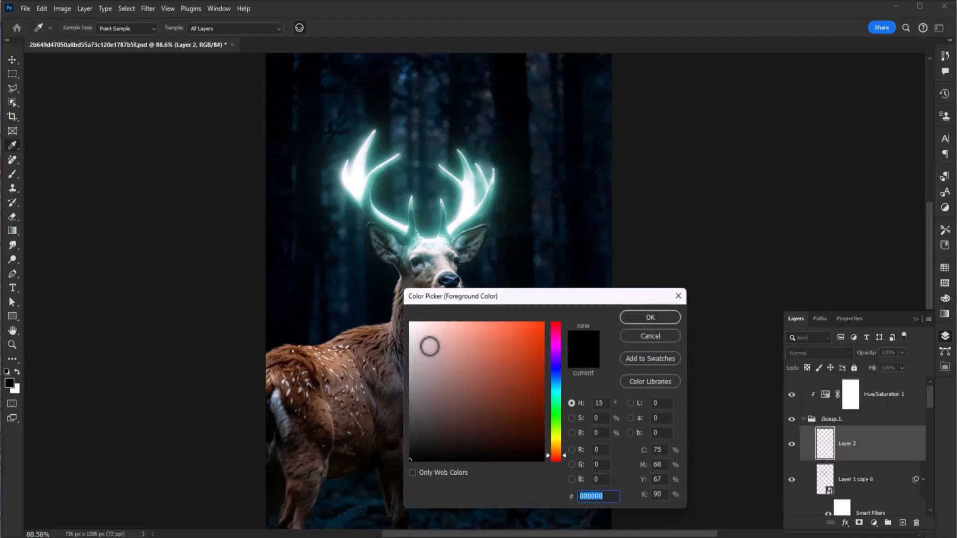
{"action": "left_click", "coordinate": [393, 221]}
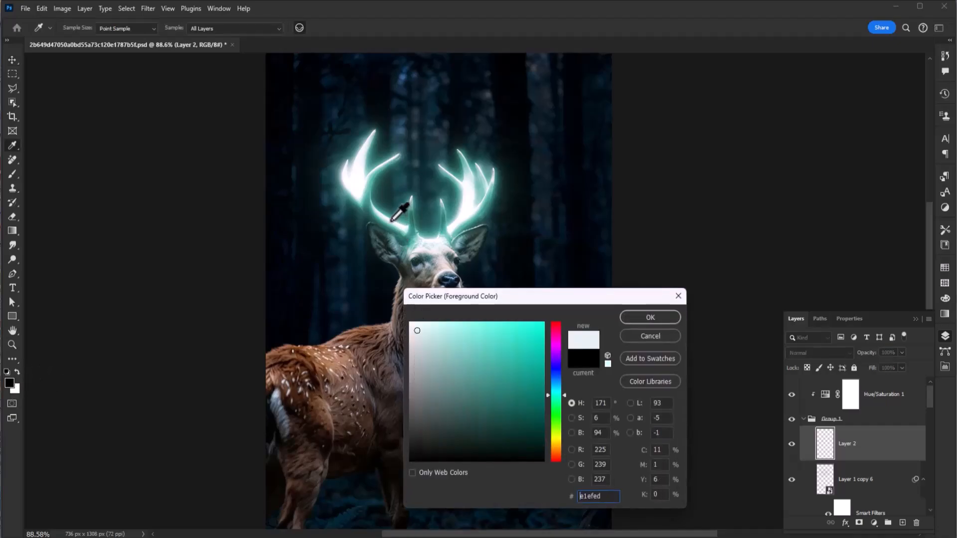
{"action": "left_click_drag", "start_coordinate": [418, 330], "coordinate": [440, 342]}
{"action": "left_click", "coordinate": [631, 320]}
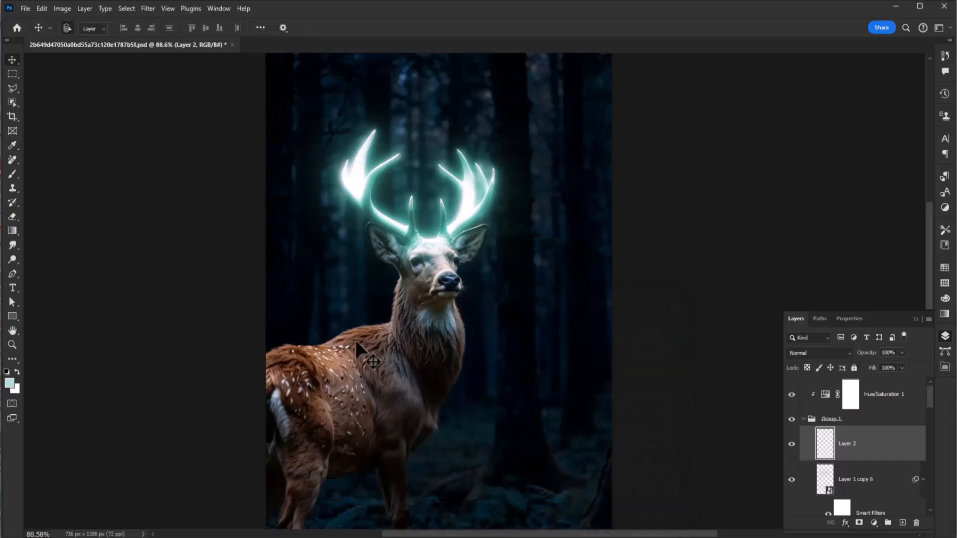
Paint soft teal light along the deer's neck and back on Layer 2 with a 100-pixel brush at 35% flow
{"action": "key", "text": "b"}
{"action": "left_click", "coordinate": [386, 305]}
{"action": "mouse_move", "coordinate": [387, 305]}
{"action": "left_mouse_down"}
{"action": "mouse_move", "coordinate": [326, 341]}
{"action": "mouse_move", "coordinate": [334, 362]}
{"action": "left_mouse_up"}
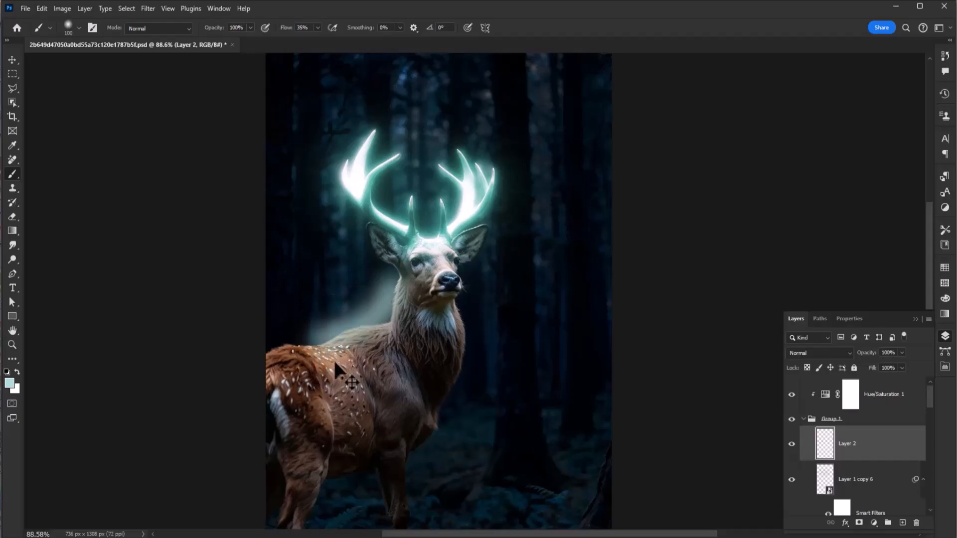
{"action": "key", "text": "ctrl+z"}
{"action": "left_click_drag", "start_coordinate": [379, 330], "coordinate": [273, 362]}
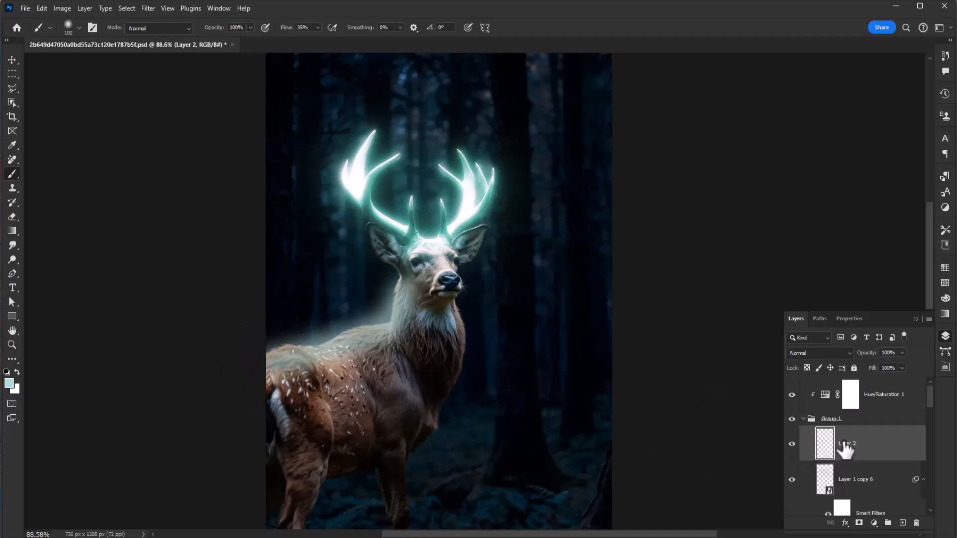
Convert Layer 2 to a smart object and apply a Gaussian Blur with a 5-pixel radius
{"action": "right_click", "coordinate": [825, 449]}
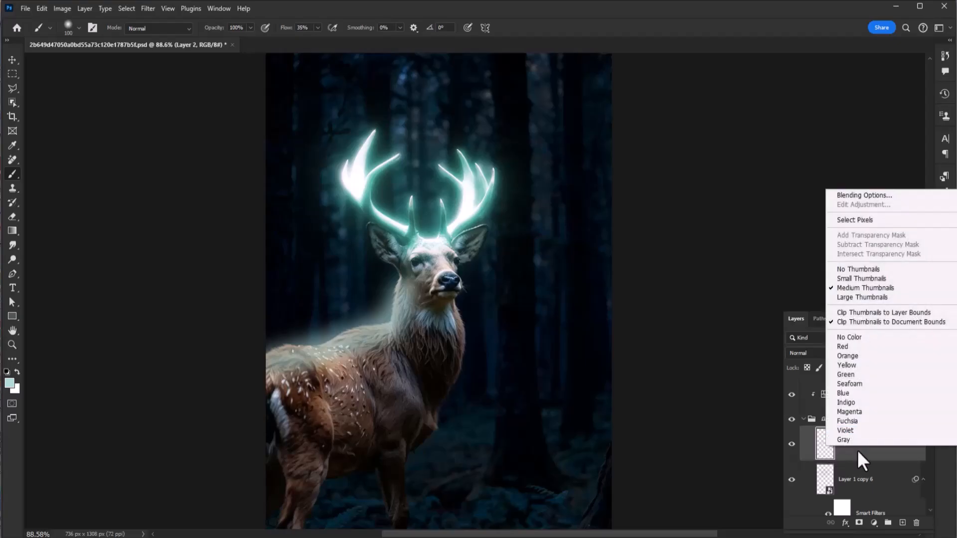
{"action": "right_click", "coordinate": [857, 451]}
{"action": "left_click", "coordinate": [878, 371]}
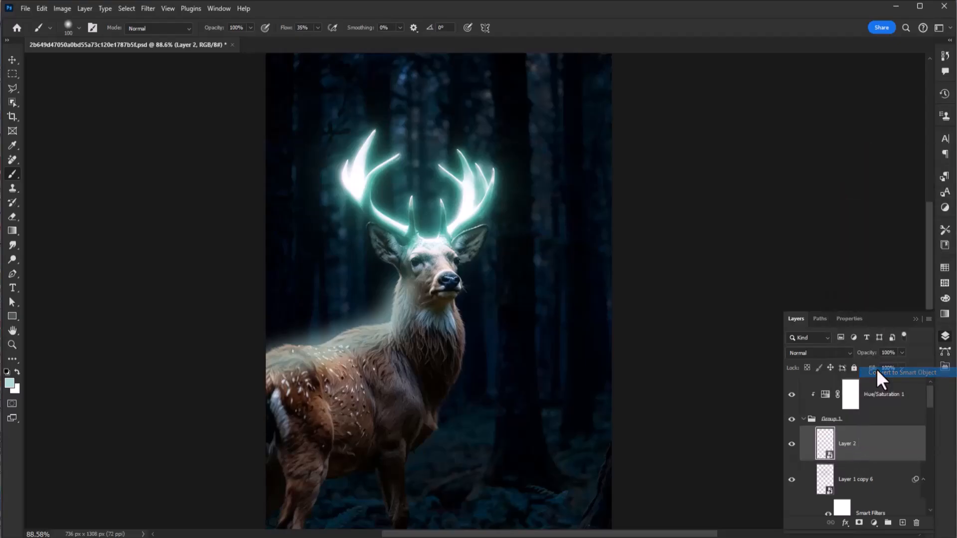
{"action": "left_click", "coordinate": [148, 10]}
{"action": "mouse_move", "coordinate": [202, 152]}
{"action": "left_click", "coordinate": [305, 192]}
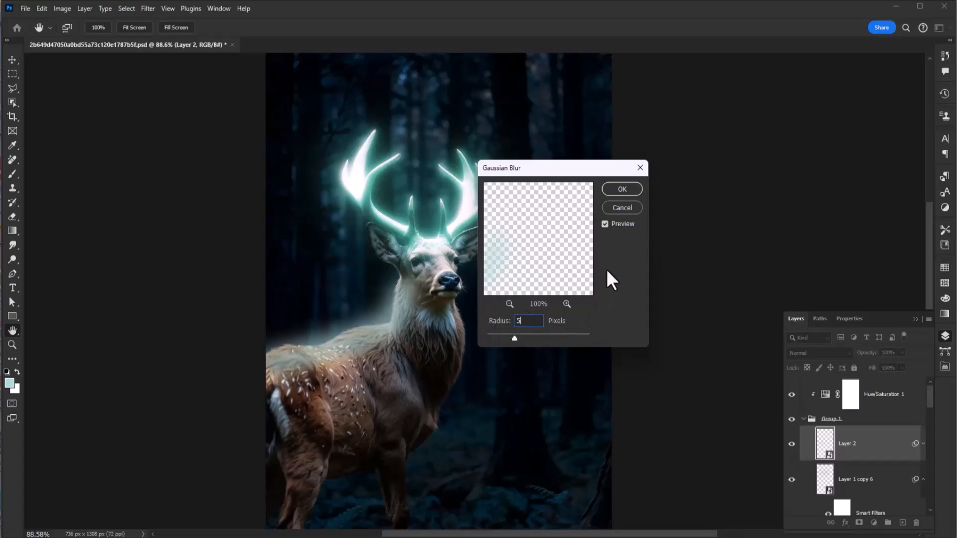
{"action": "left_click", "coordinate": [612, 192]}
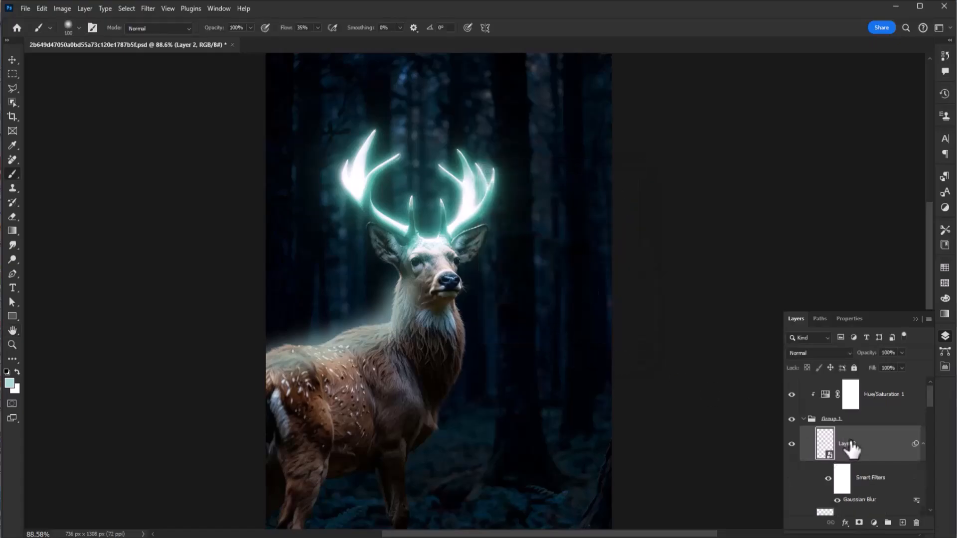
Add an inverted black mask to Layer 2 and paint white along the deer's neck and back to reveal the light
{"action": "left_click", "coordinate": [859, 523]}
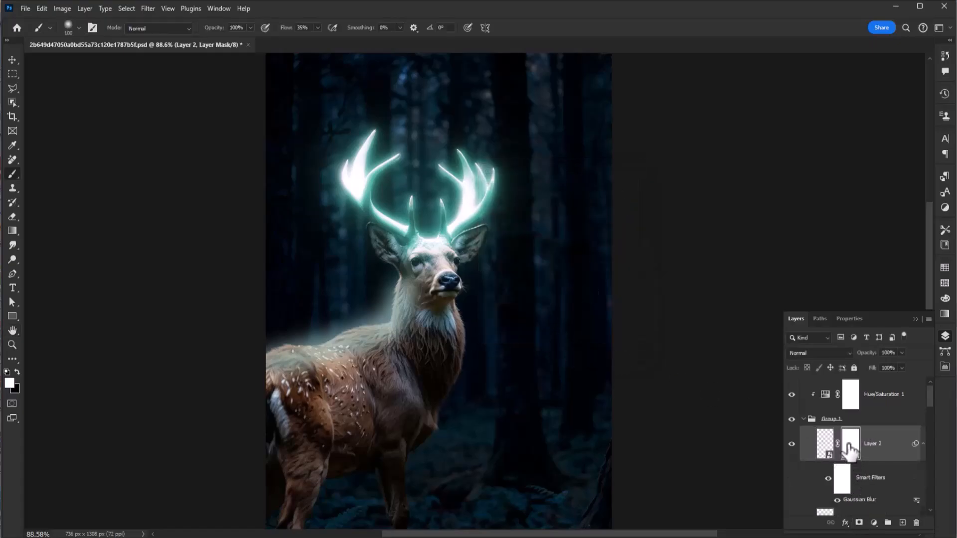
{"action": "key", "text": "ctrl+i"}
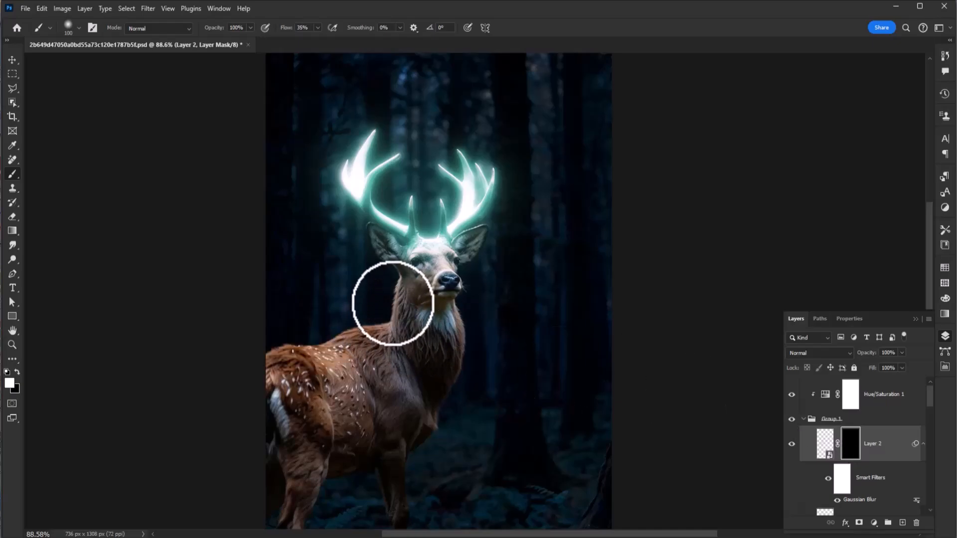
{"action": "mouse_move", "coordinate": [400, 298]}
{"action": "left_mouse_down"}
{"action": "mouse_move", "coordinate": [382, 330]}
{"action": "mouse_move", "coordinate": [342, 351]}
{"action": "mouse_move", "coordinate": [359, 346]}
{"action": "mouse_move", "coordinate": [365, 356]}
{"action": "mouse_move", "coordinate": [365, 346]}
{"action": "mouse_move", "coordinate": [274, 363]}
{"action": "mouse_move", "coordinate": [390, 334]}
{"action": "mouse_move", "coordinate": [282, 358]}
{"action": "mouse_move", "coordinate": [383, 322]}
{"action": "mouse_move", "coordinate": [269, 354]}
{"action": "mouse_move", "coordinate": [315, 355]}
{"action": "left_mouse_up"}
{"action": "key", "text": "ctrl+z"}
{"action": "mouse_move", "coordinate": [393, 292]}
{"action": "left_mouse_down"}
{"action": "mouse_move", "coordinate": [324, 342]}
{"action": "mouse_move", "coordinate": [327, 362]}
{"action": "mouse_move", "coordinate": [312, 360]}
{"action": "mouse_move", "coordinate": [341, 360]}
{"action": "mouse_move", "coordinate": [312, 359]}
{"action": "mouse_move", "coordinate": [307, 346]}
{"action": "mouse_move", "coordinate": [315, 349]}
{"action": "mouse_move", "coordinate": [271, 359]}
{"action": "mouse_move", "coordinate": [365, 343]}
{"action": "mouse_move", "coordinate": [317, 364]}
{"action": "mouse_move", "coordinate": [322, 377]}
{"action": "mouse_move", "coordinate": [309, 372]}
{"action": "mouse_move", "coordinate": [327, 373]}
{"action": "mouse_move", "coordinate": [325, 395]}
{"action": "mouse_move", "coordinate": [308, 372]}
{"action": "left_mouse_up"}
{"action": "key", "text": "x"}
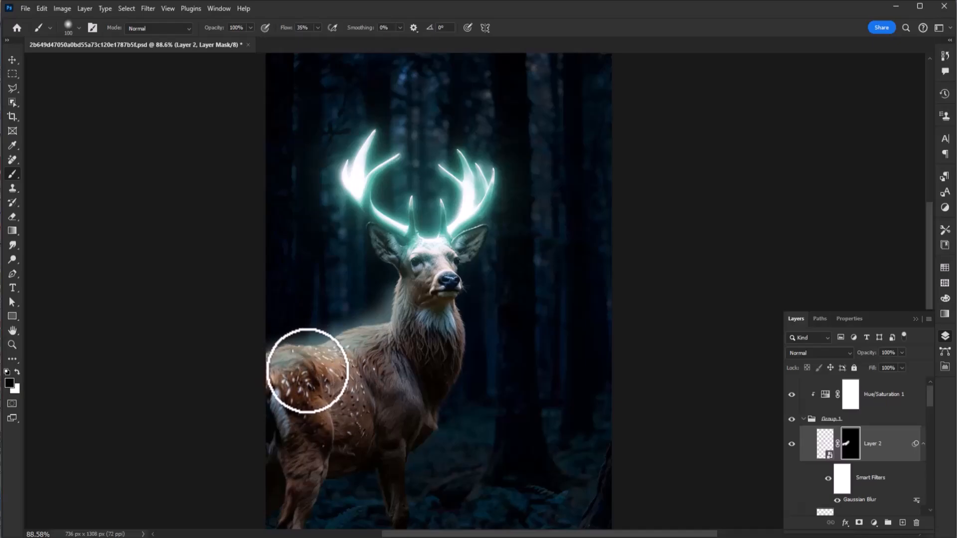
{"action": "key", "text": "v"}
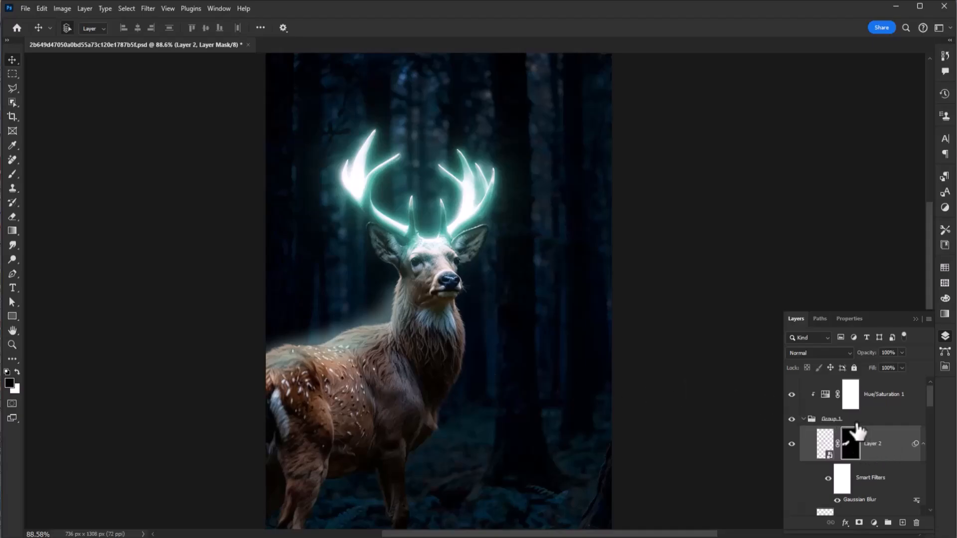
Check the image with and without Group 1 and paint black on Layer 2's mask to trim light spilling past the deer's back
{"action": "left_click", "coordinate": [805, 420]}
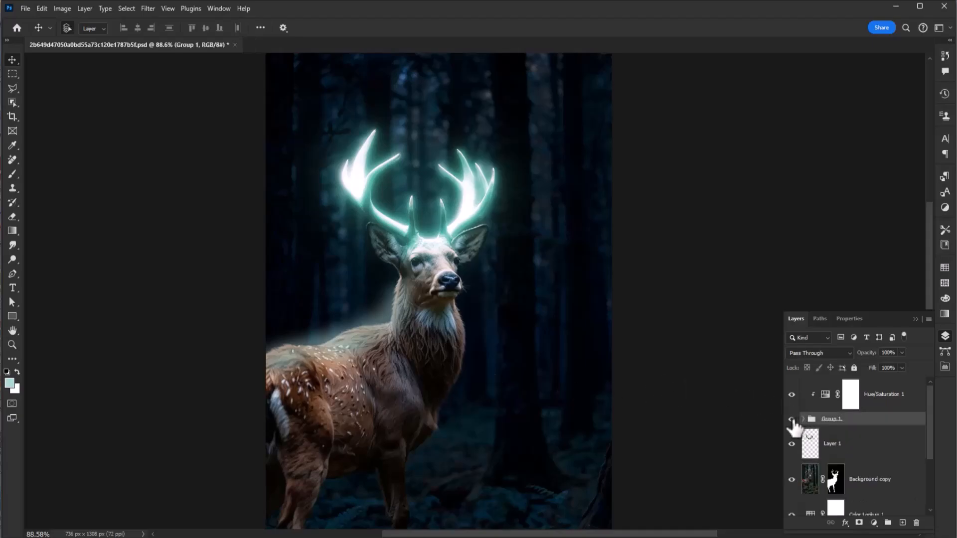
{"action": "left_click", "coordinate": [792, 420]}
{"action": "left_click", "coordinate": [793, 421]}
{"action": "left_click", "coordinate": [792, 419]}
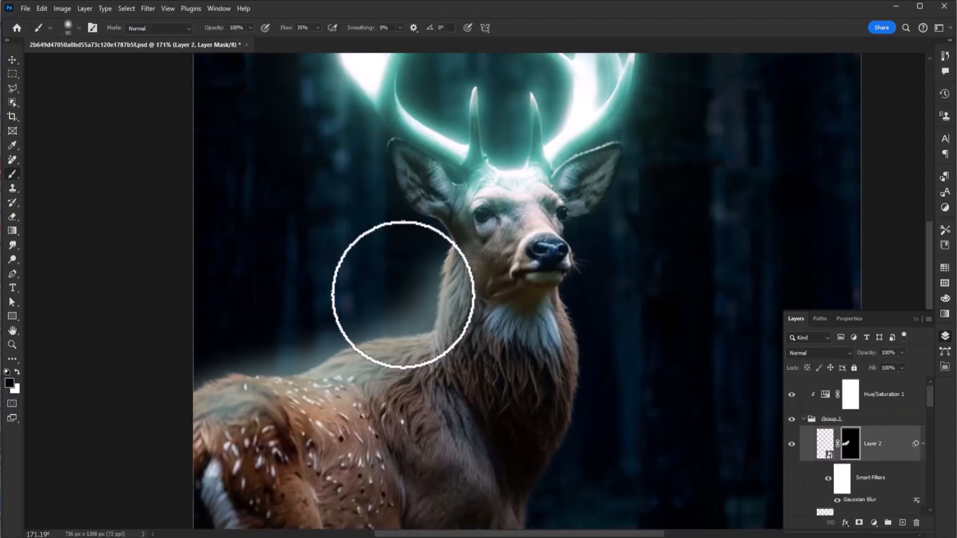
{"action": "mouse_move", "coordinate": [384, 299]}
{"action": "left_mouse_down"}
{"action": "mouse_move", "coordinate": [428, 252]}
{"action": "mouse_move", "coordinate": [405, 316]}
{"action": "mouse_move", "coordinate": [264, 346]}
{"action": "left_mouse_up"}
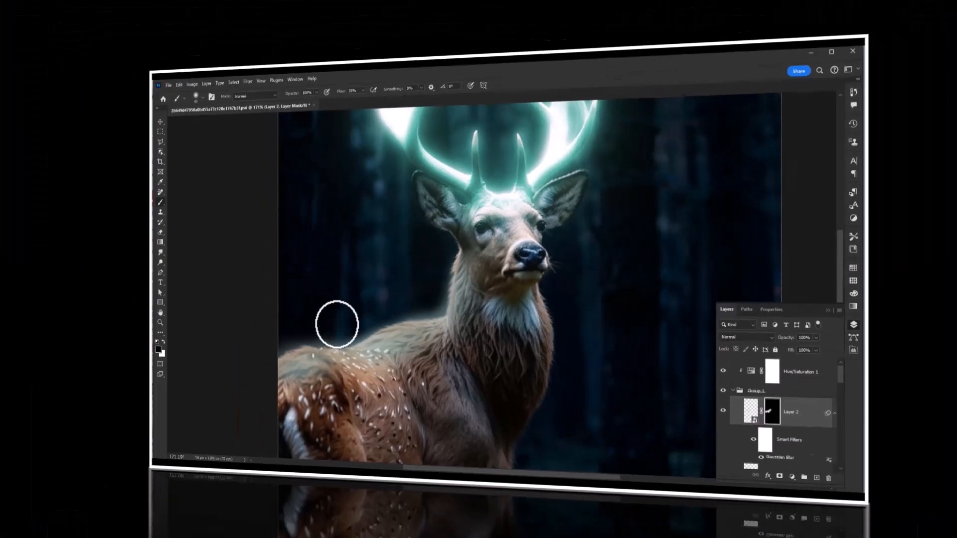